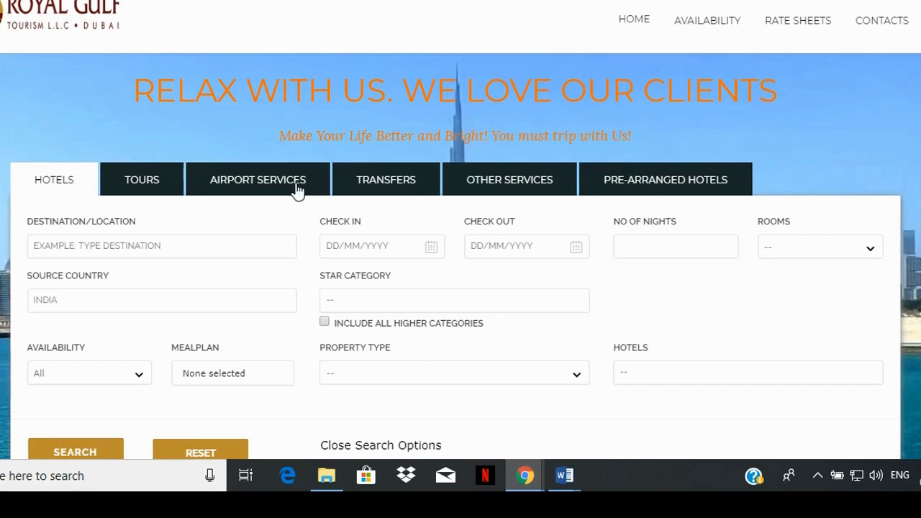
On the Hotels tab, pick DUBAI from the destination city list.
click(61, 186)
click(88, 247)
mouse_move(308, 303)
mouse_down()
mouse_move(315, 381)
mouse_move(303, 299)
mouse_up()
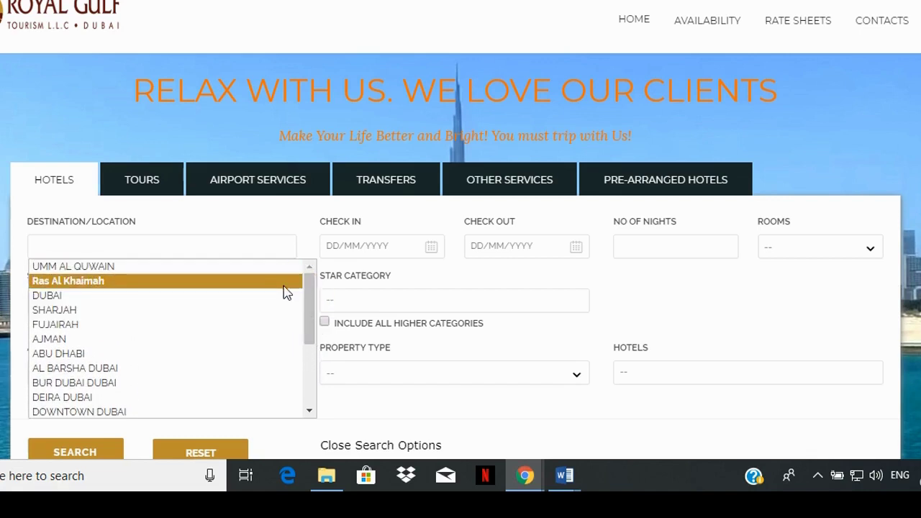
click(242, 298)
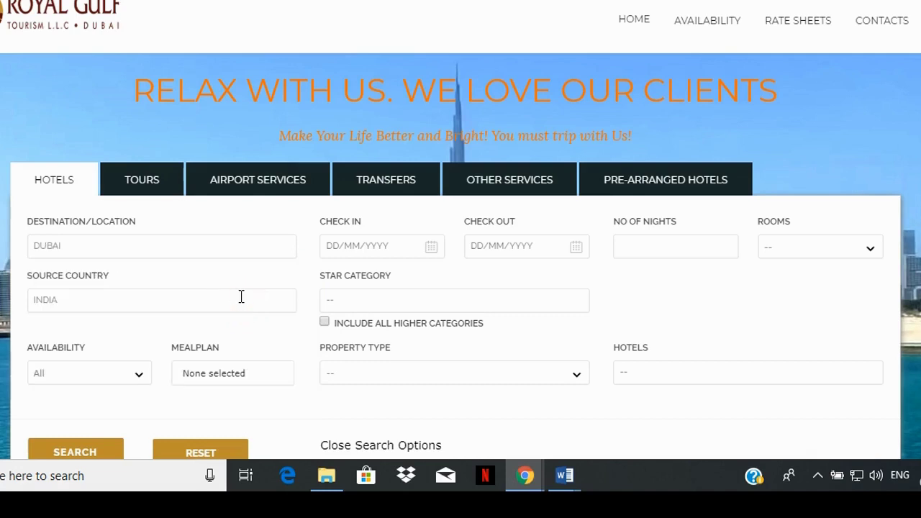
Set check-in 27 and check-out 31 August 2018 (four nights), with 1 room.
click(360, 252)
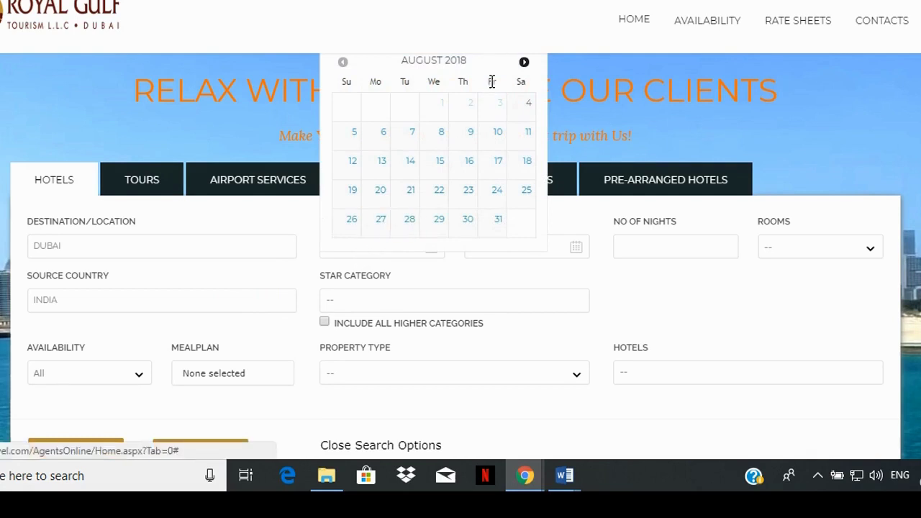
click(371, 223)
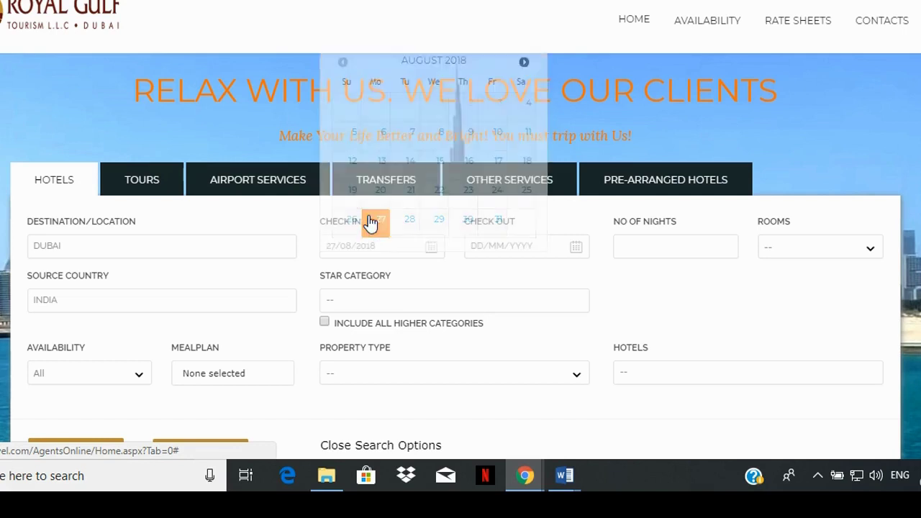
click(521, 252)
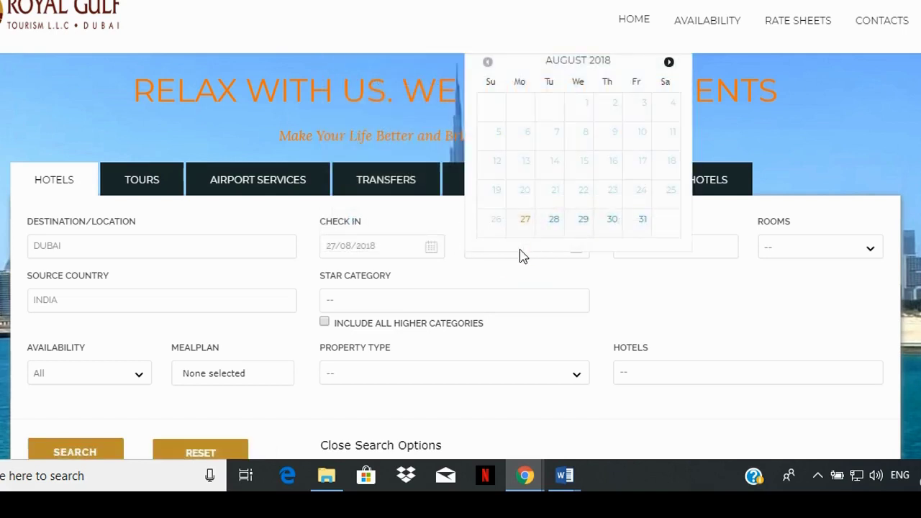
click(633, 236)
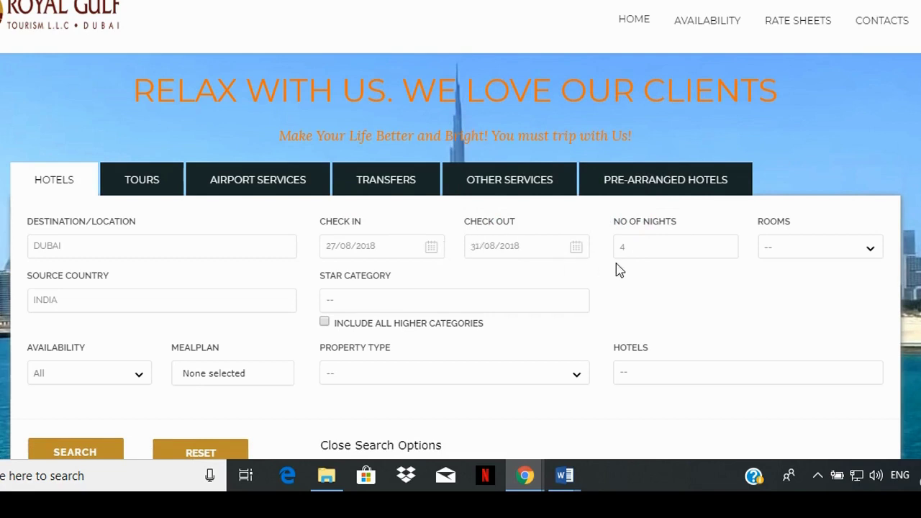
click(790, 252)
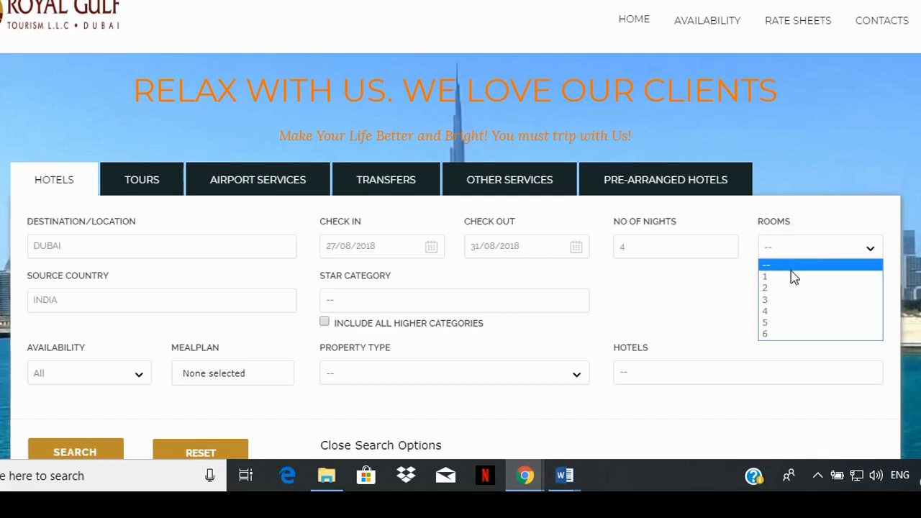
click(794, 278)
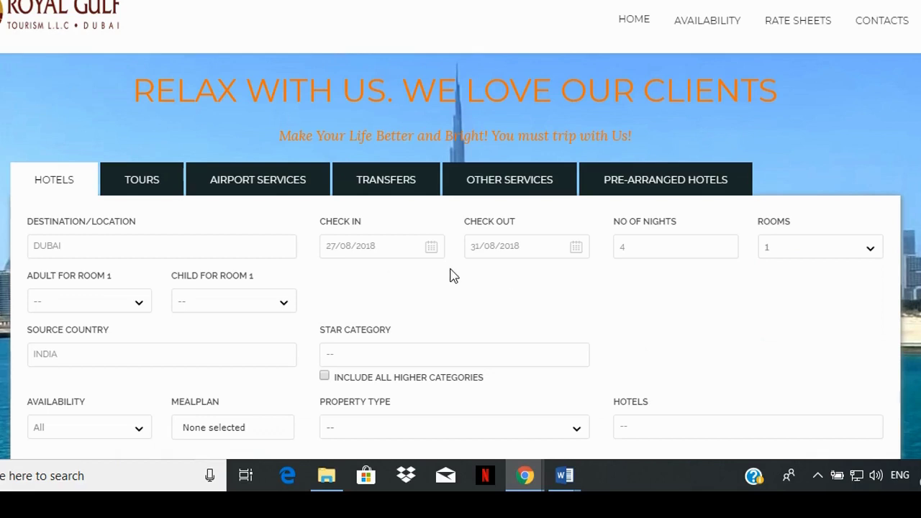
Give Room 1 two adults, and reset the child count from 2 back to none.
click(138, 306)
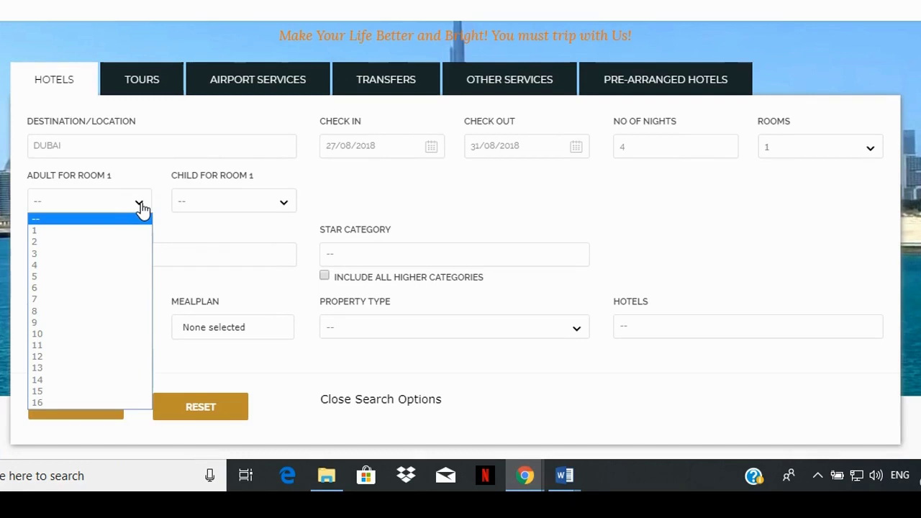
click(102, 242)
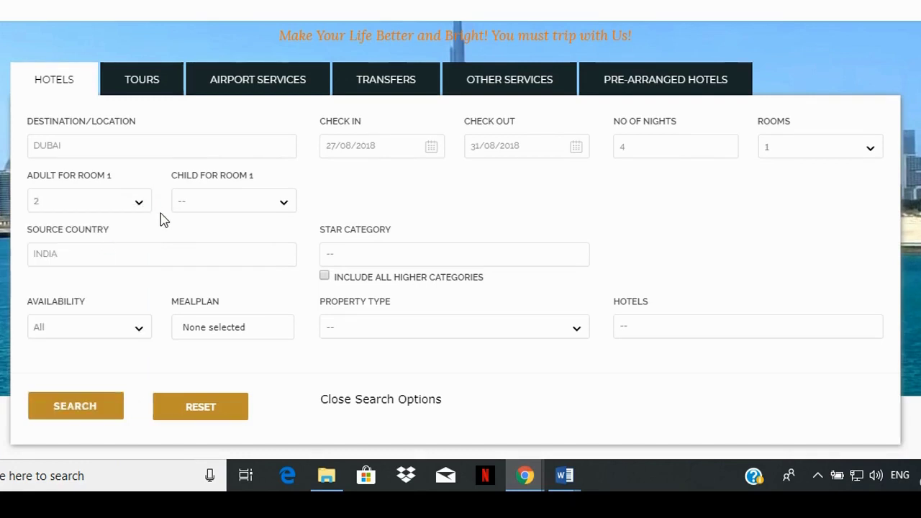
click(255, 206)
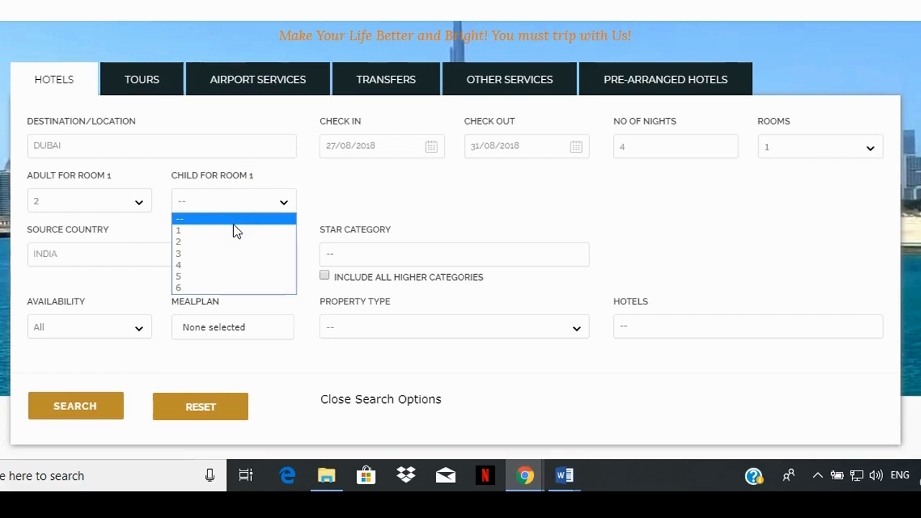
click(230, 242)
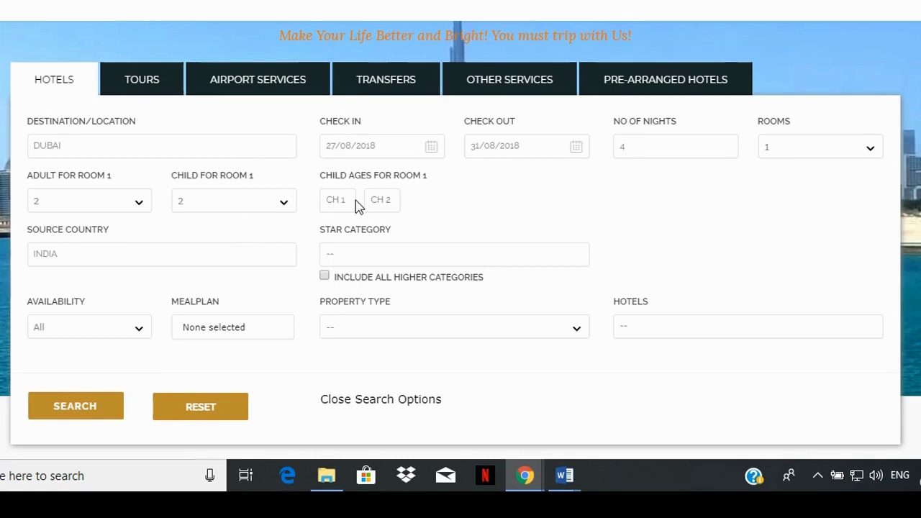
click(283, 205)
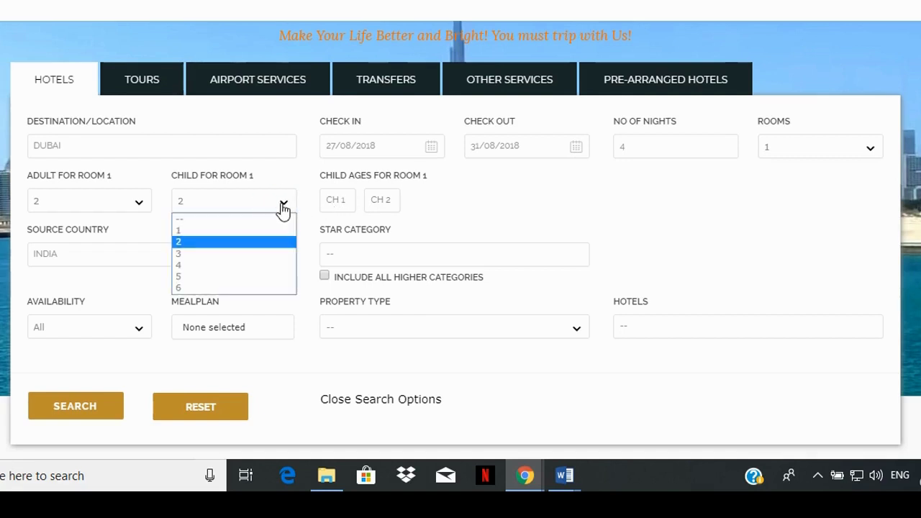
click(243, 220)
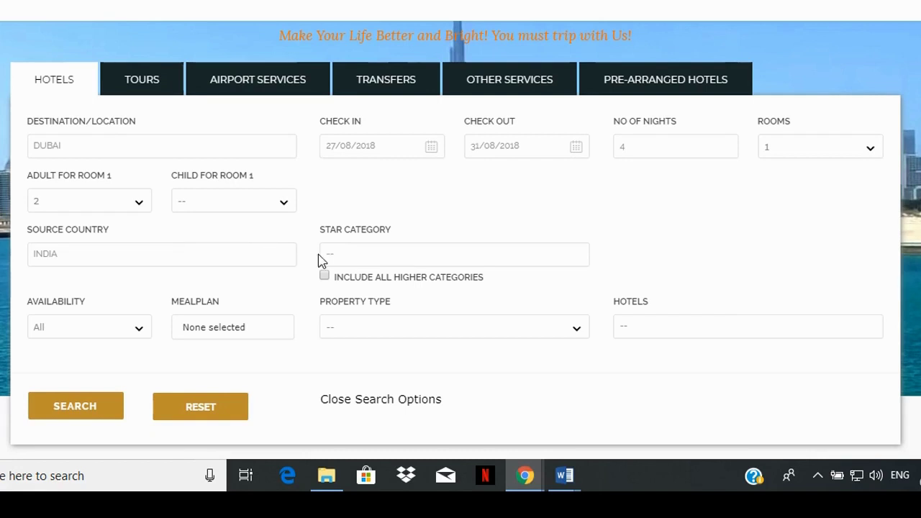
click(345, 255)
click(345, 255)
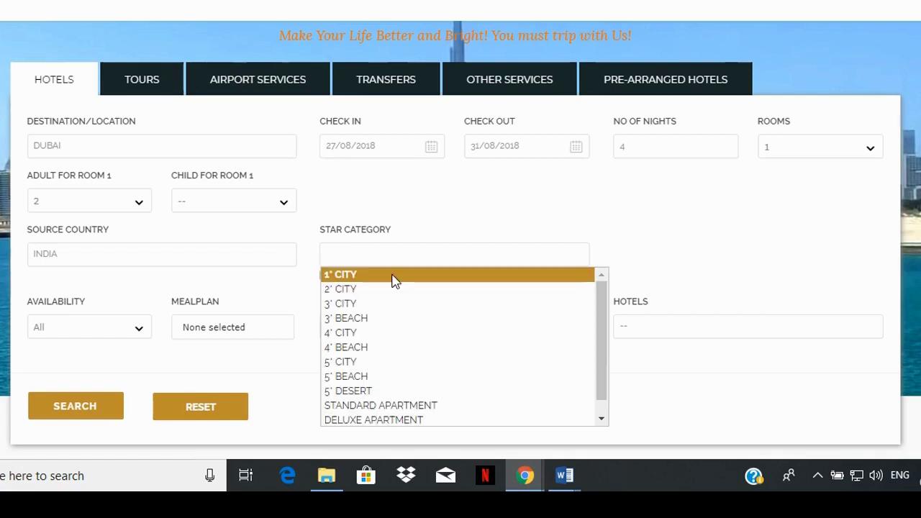
mouse_move(603, 328)
mouse_down()
mouse_move(603, 374)
mouse_move(596, 312)
mouse_up()
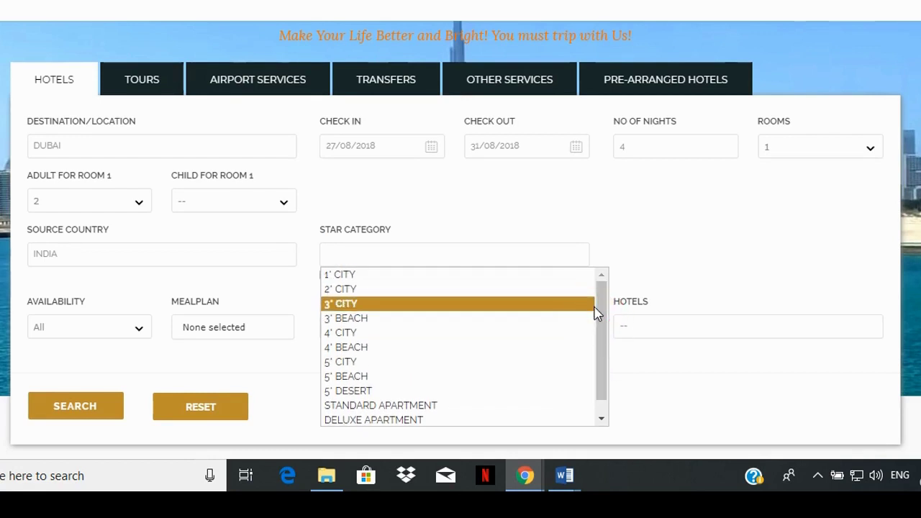
click(622, 268)
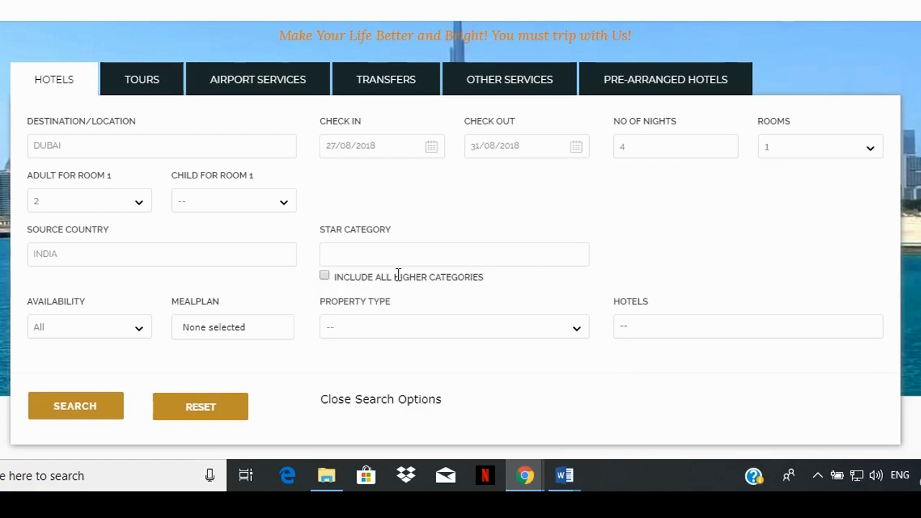
click(324, 278)
click(325, 279)
click(141, 331)
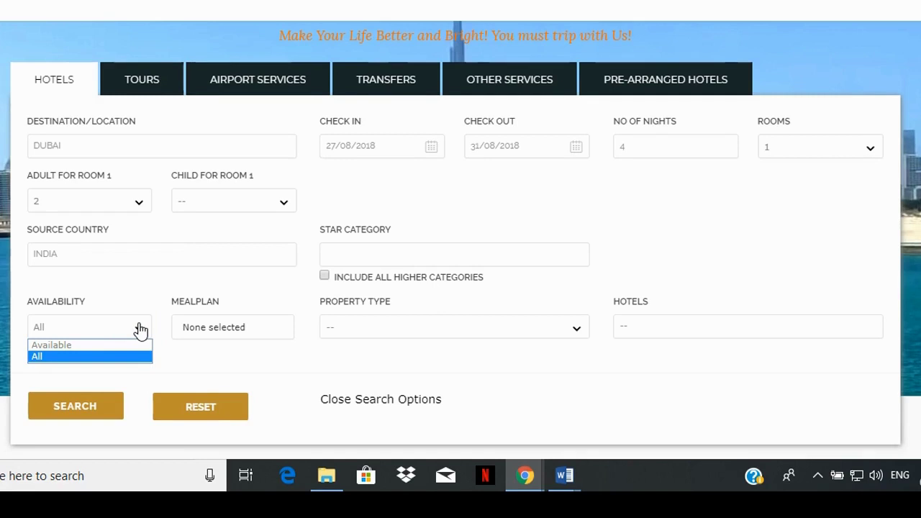
click(141, 330)
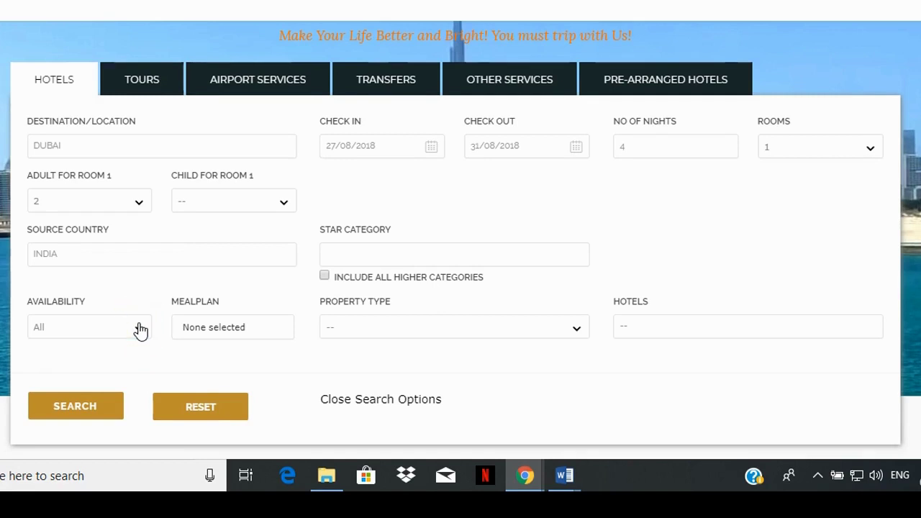
click(245, 330)
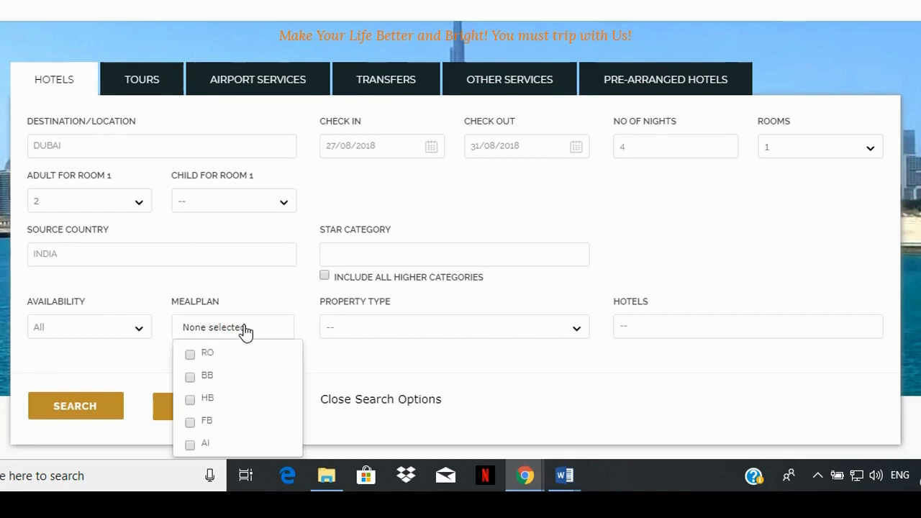
Leave meal plan unchanged, filter to property type HOTEL and AL SARAB HOTEL, then search.
scroll(245, 330, down, 1)
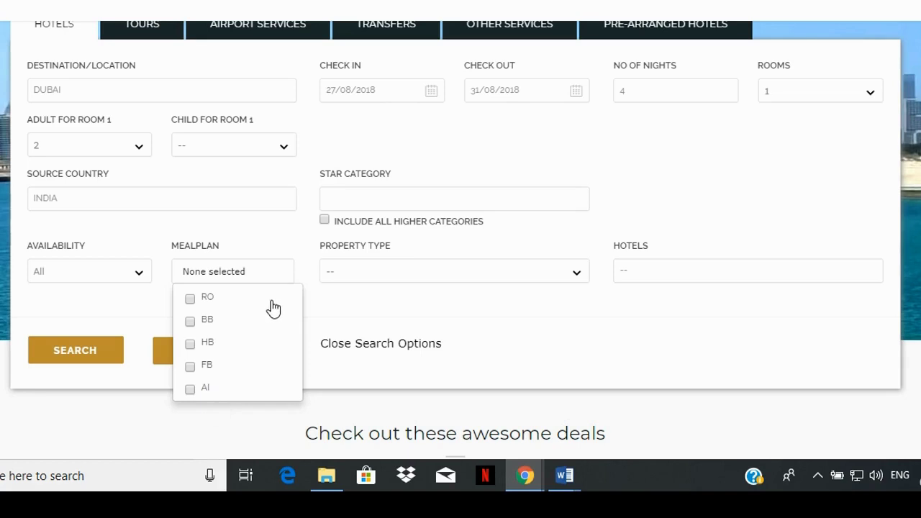
click(303, 272)
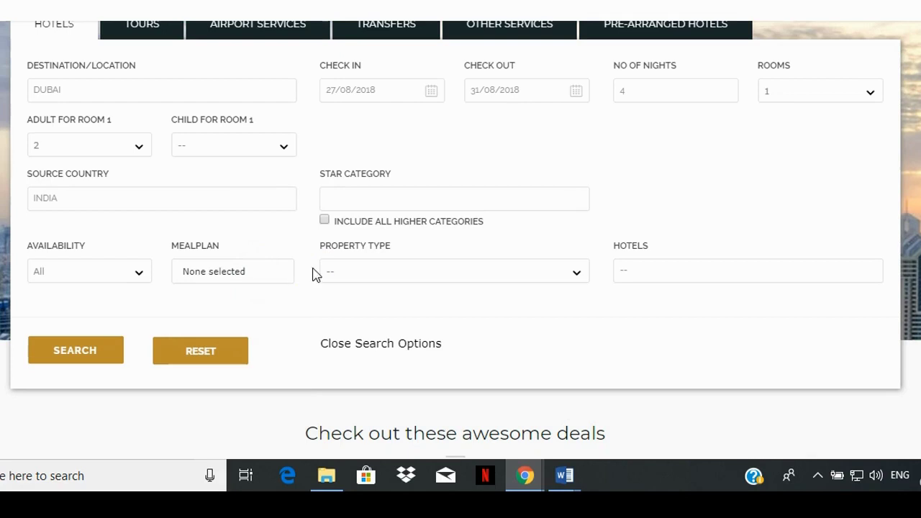
click(374, 272)
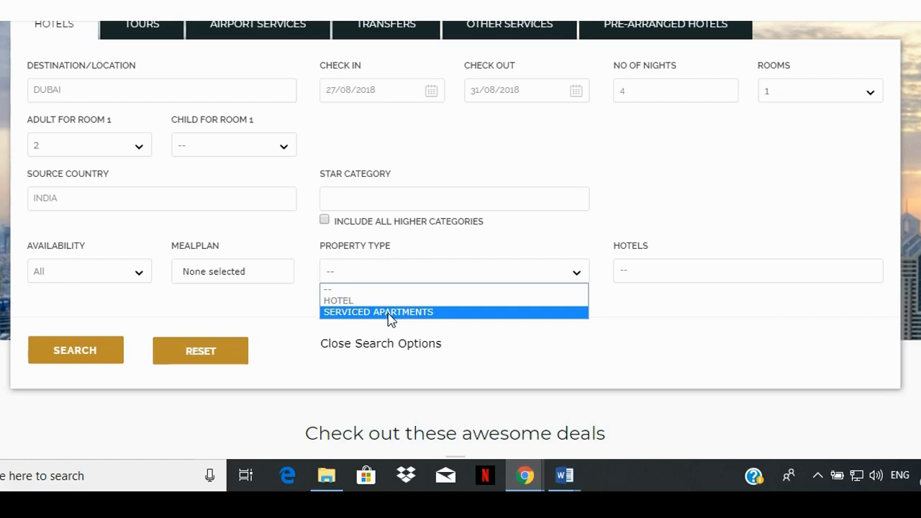
click(389, 305)
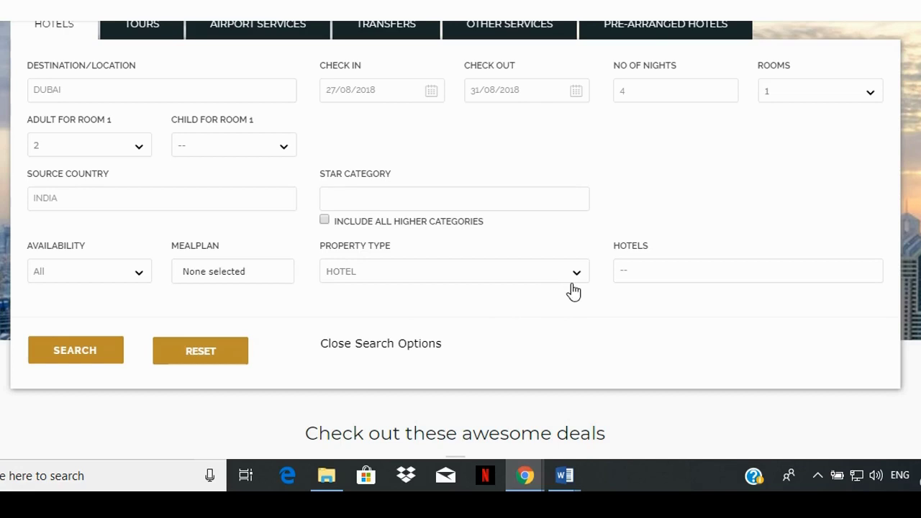
click(624, 272)
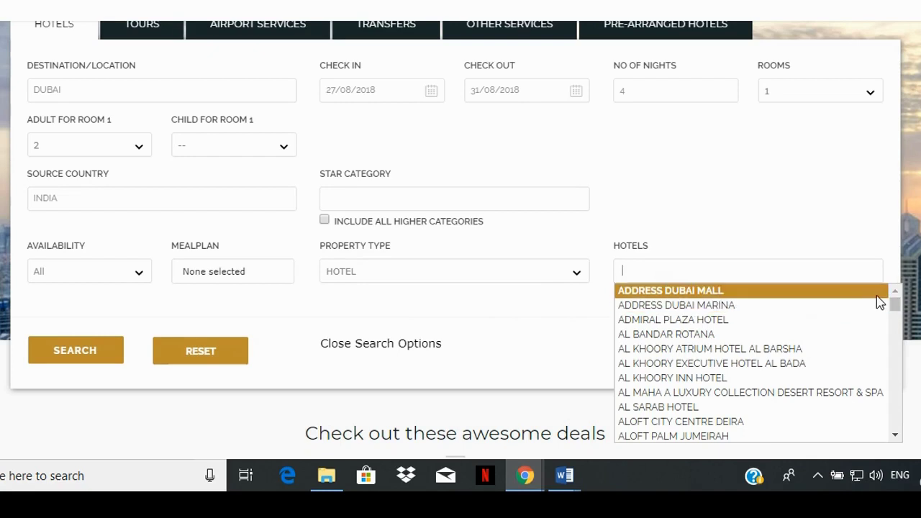
mouse_move(895, 304)
mouse_down()
mouse_move(897, 319)
mouse_move(896, 297)
mouse_up()
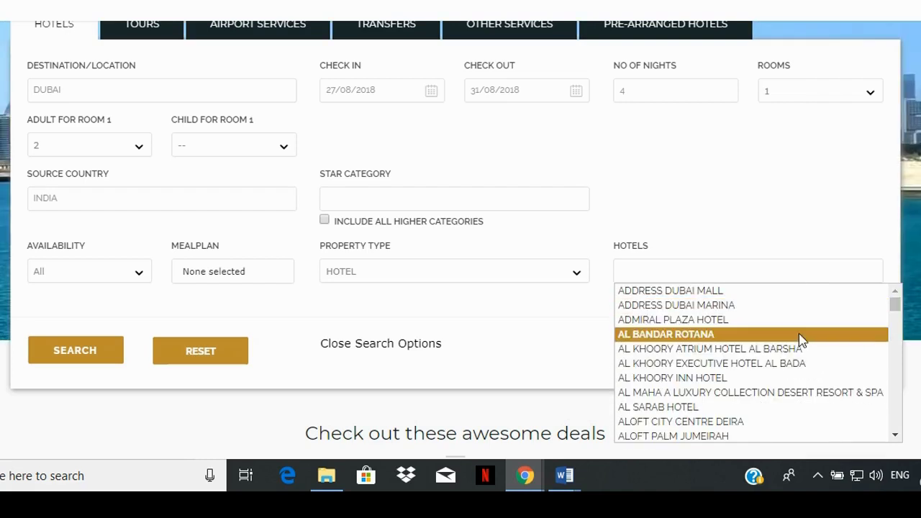
click(804, 412)
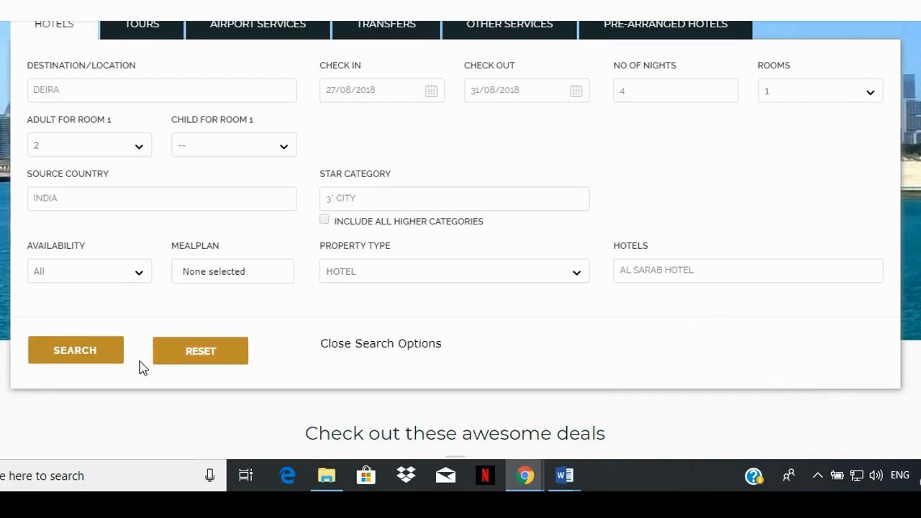
click(52, 356)
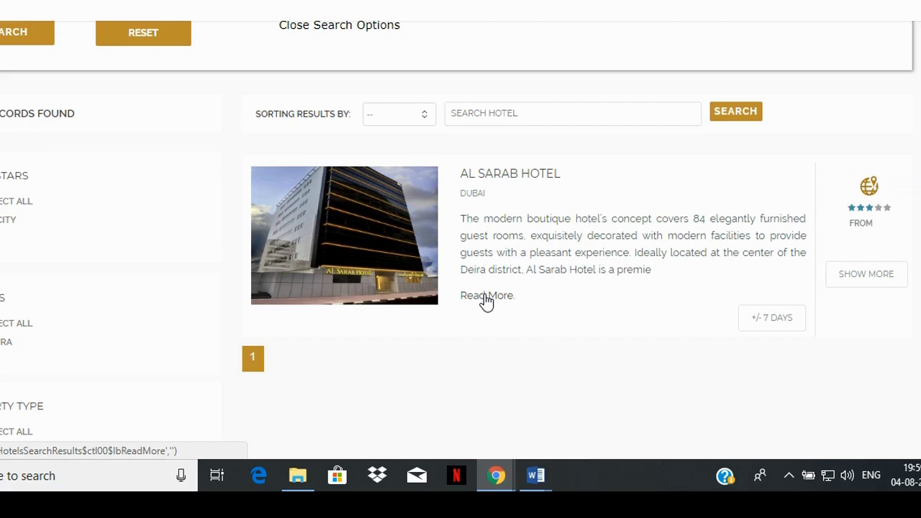
Book the AL SARAB HOTEL STANDARD ROOM-DBL(1) BB rate from the Special rates plan.
click(487, 297)
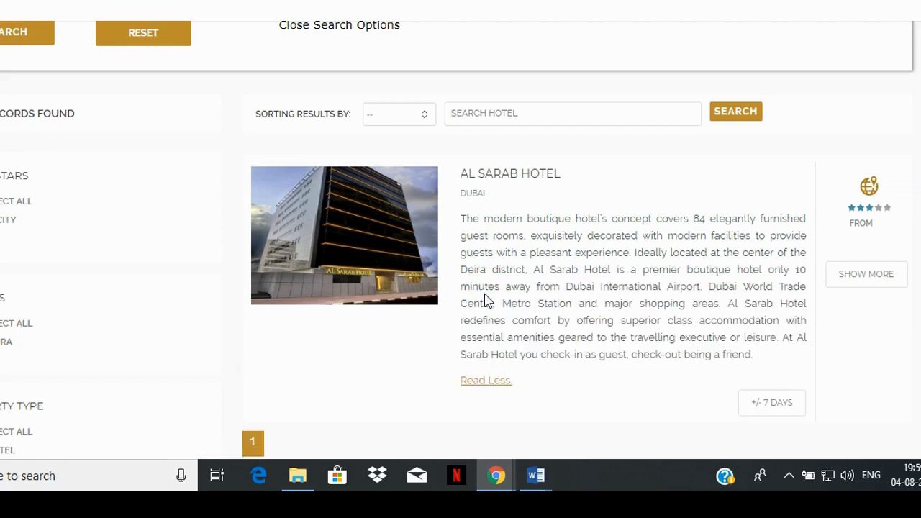
click(853, 283)
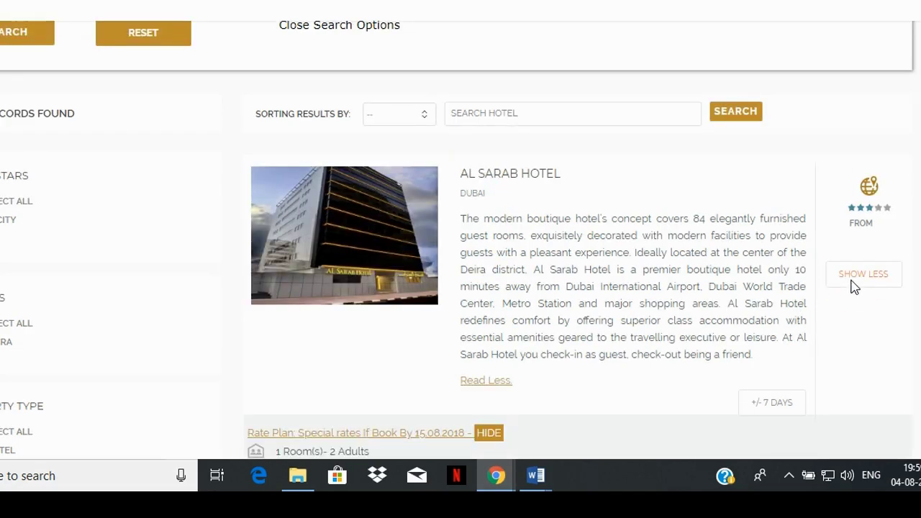
scroll(274, 367, down, 3)
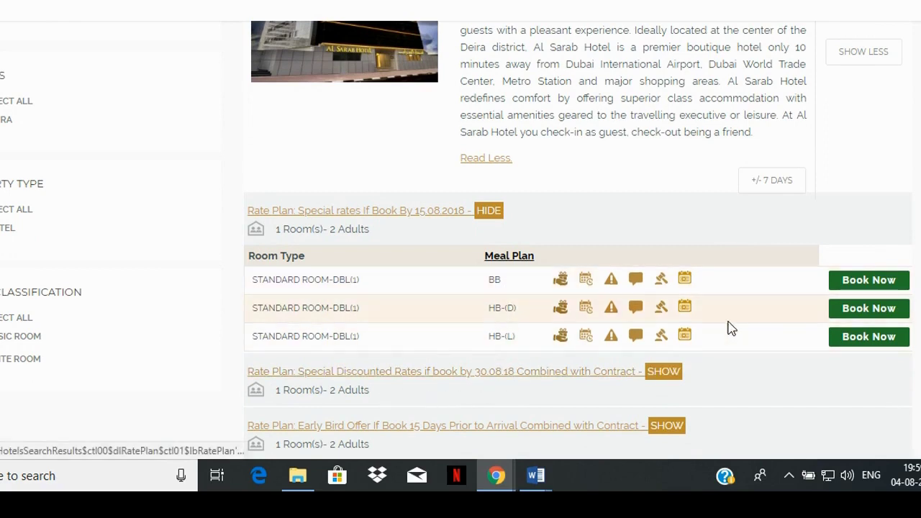
click(863, 288)
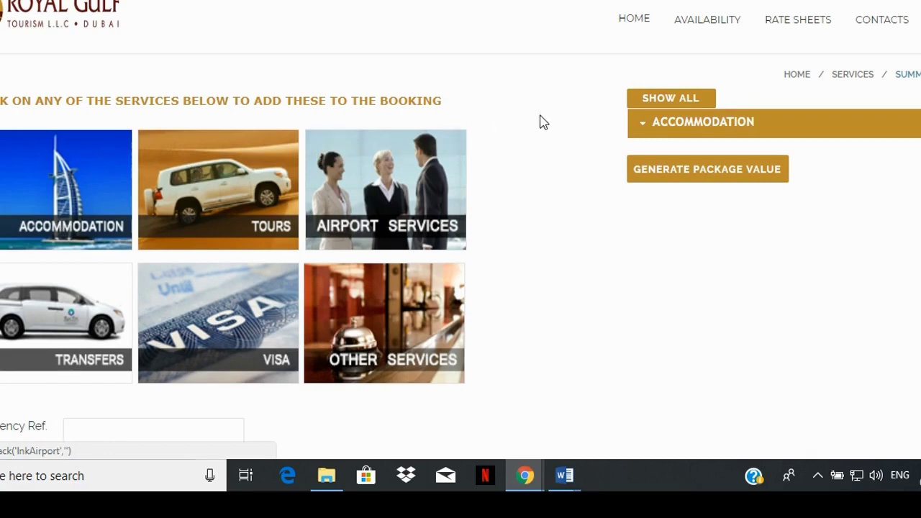
Show and hide the accommodation summary, then generate the package value.
click(640, 105)
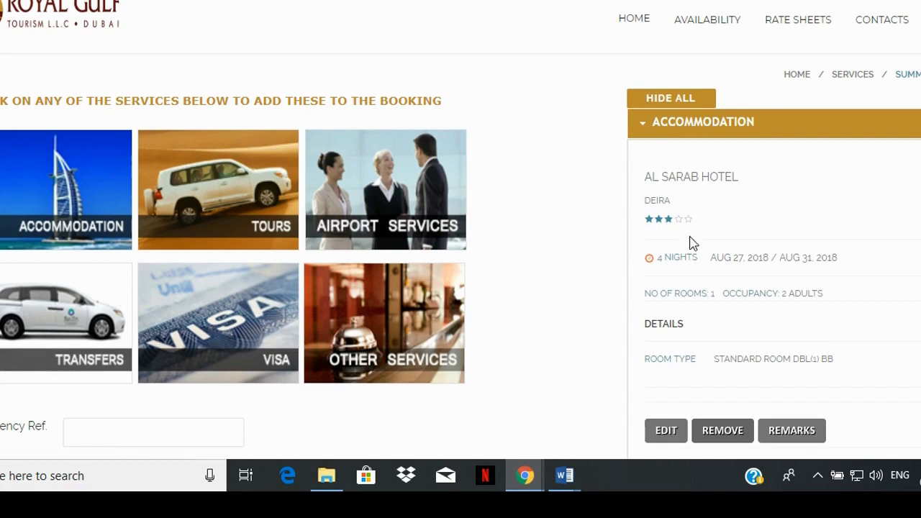
click(680, 101)
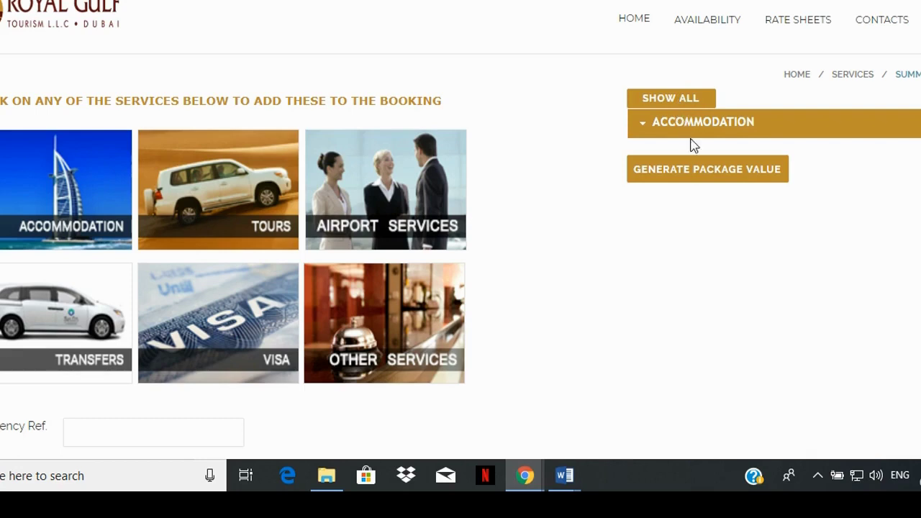
click(703, 170)
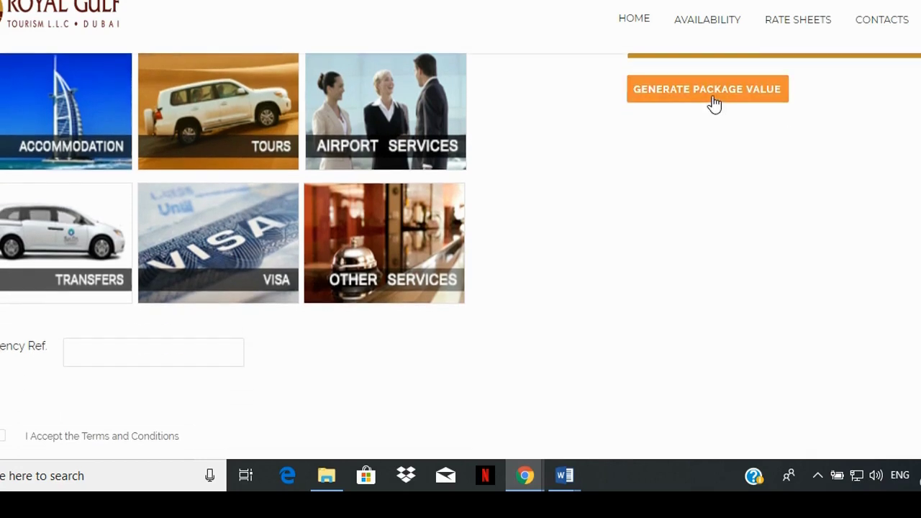
click(713, 97)
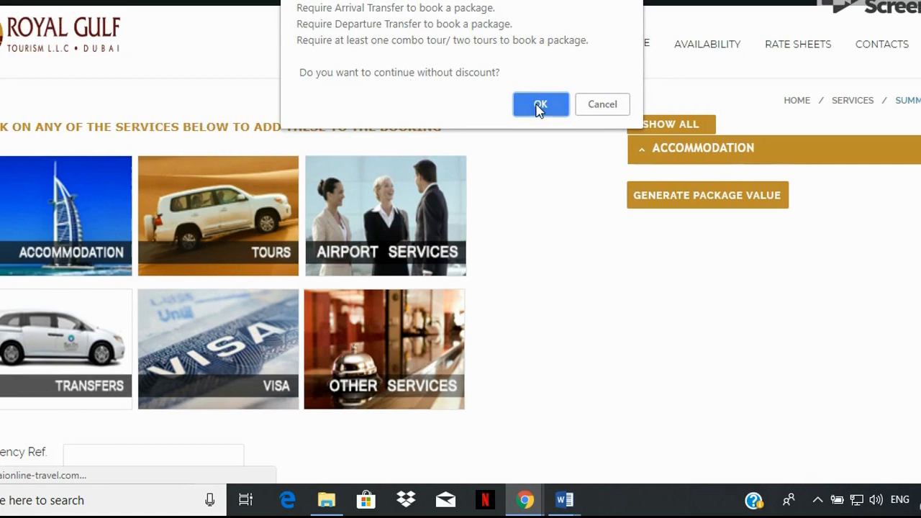
Continue without discount and bring the 144.00 USD Package Details into view.
click(540, 106)
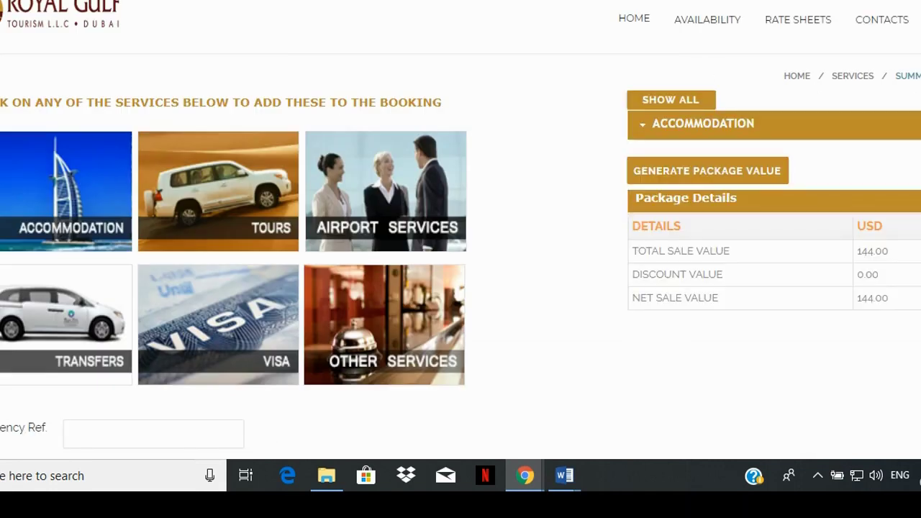
scroll(461, 256, down, 1)
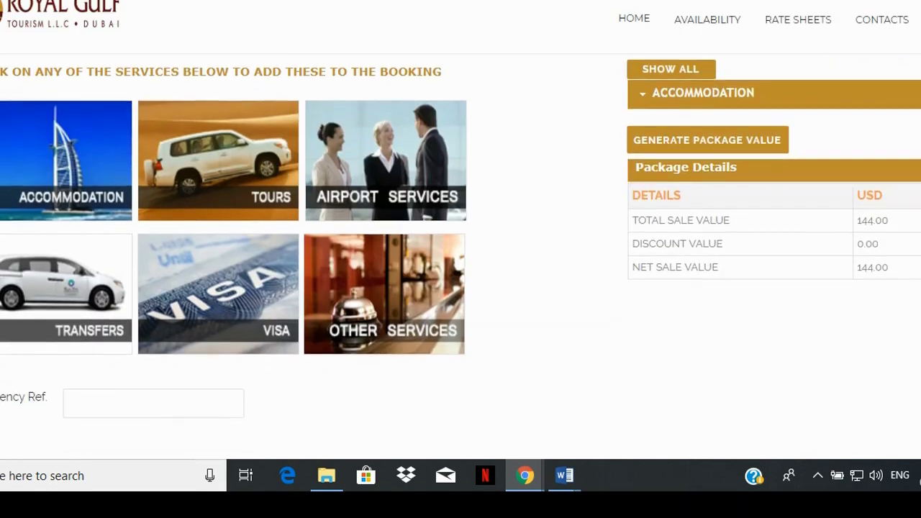
scroll(461, 230, down, 1)
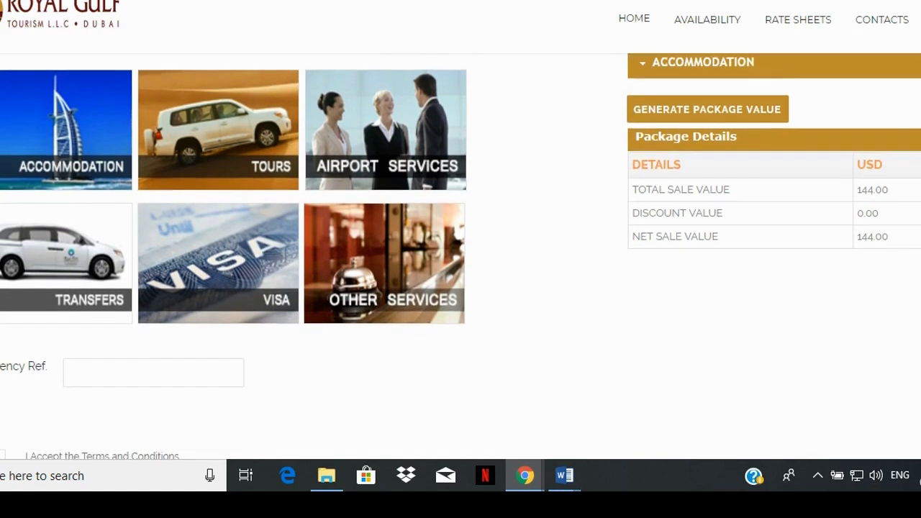
scroll(461, 256, down, 1)
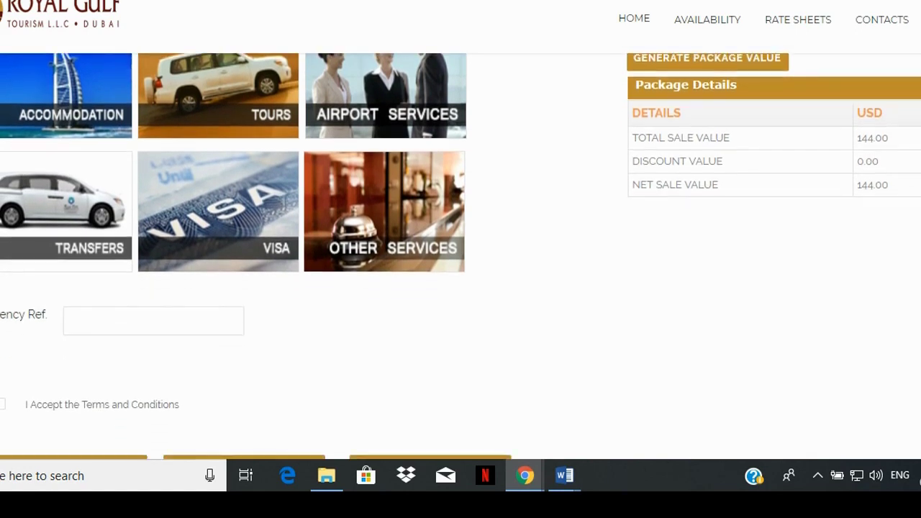
scroll(461, 229, down, 1)
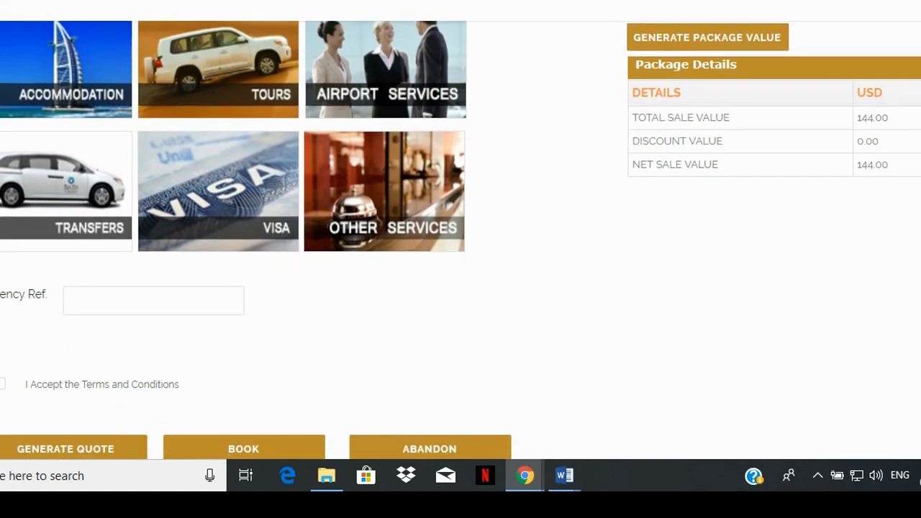
scroll(460, 237, down, 2)
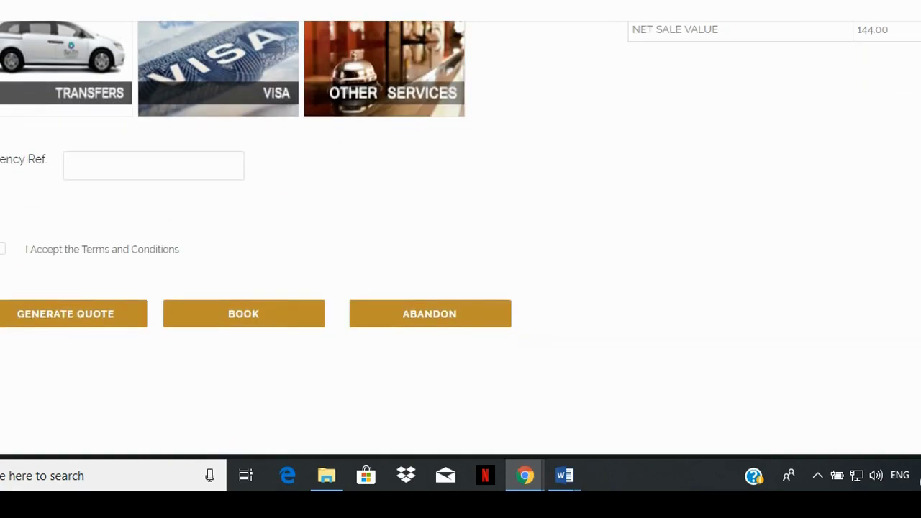
Enter agency reference rg3, accept the terms and conditions, and generate the quote.
click(127, 172)
text(rg3)
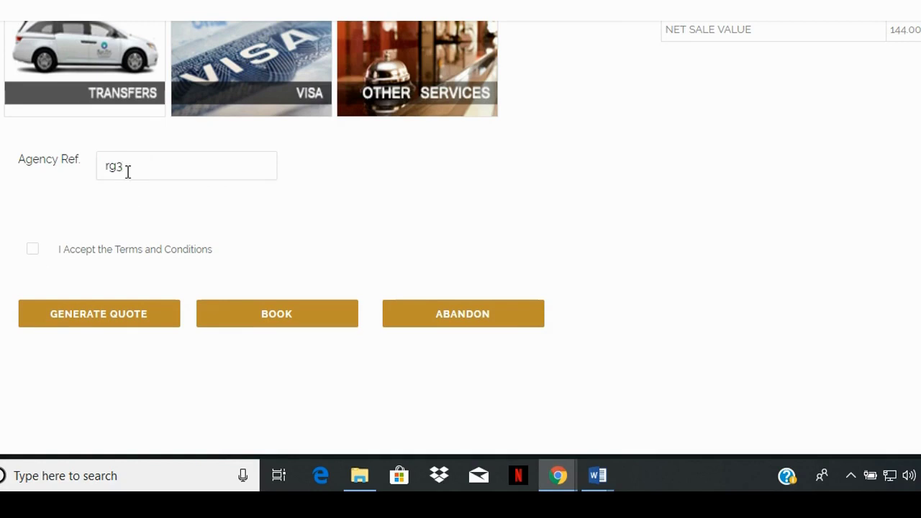
click(34, 250)
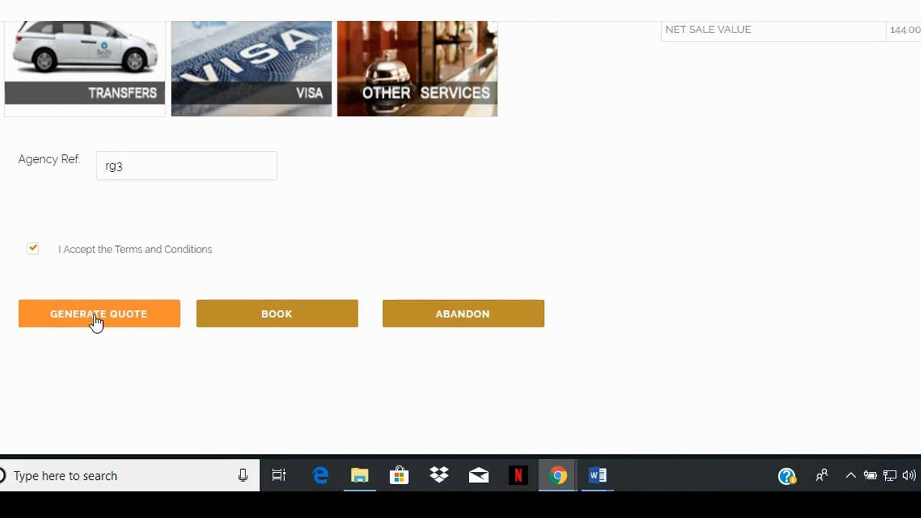
click(97, 321)
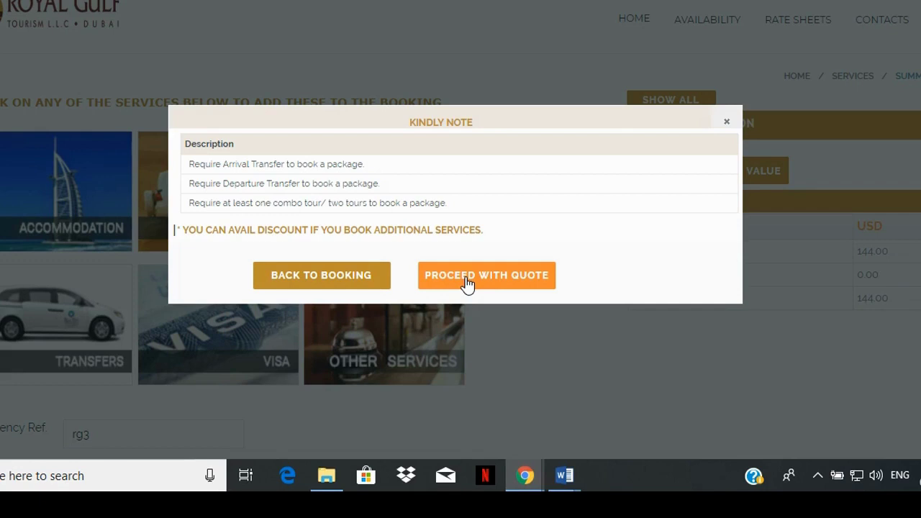
Proceed with the quote, copy its new quotation number, and dismiss the result message.
click(467, 284)
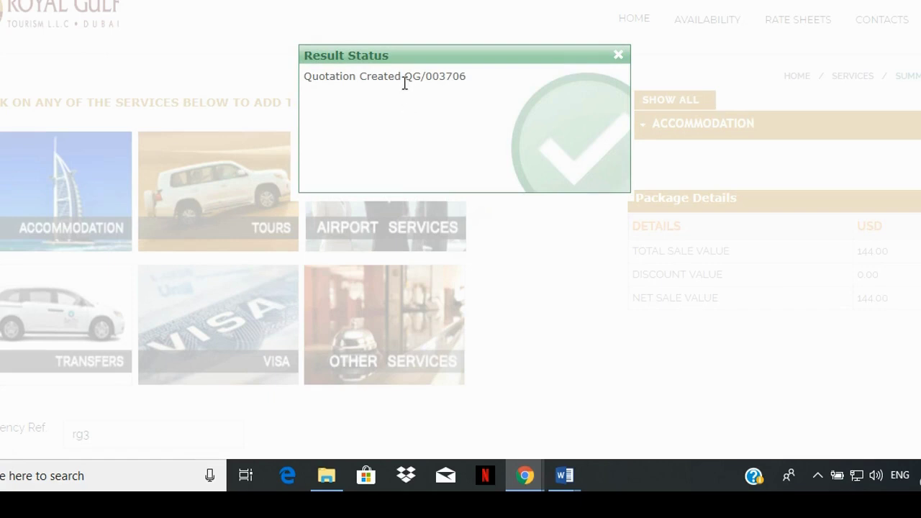
drag(408, 77, 467, 72)
key(ctrl+c)
click(618, 56)
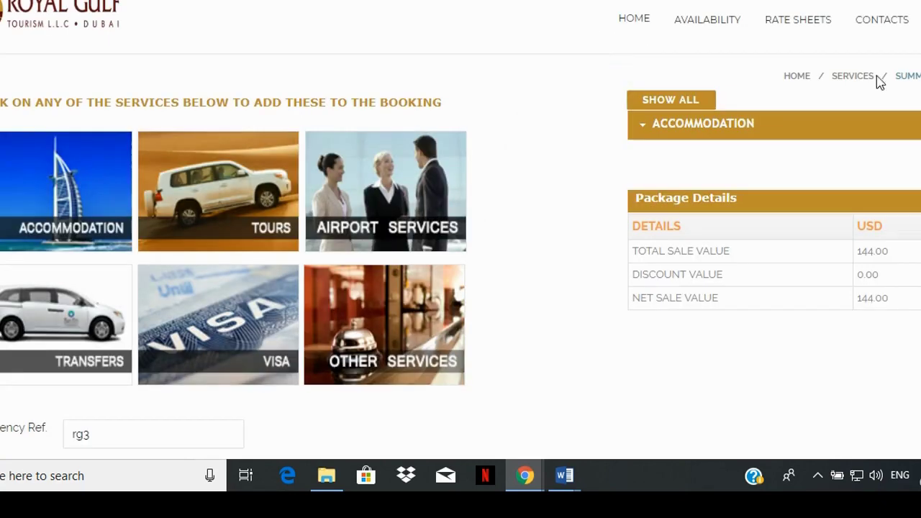
scroll(460, 259, down, 3)
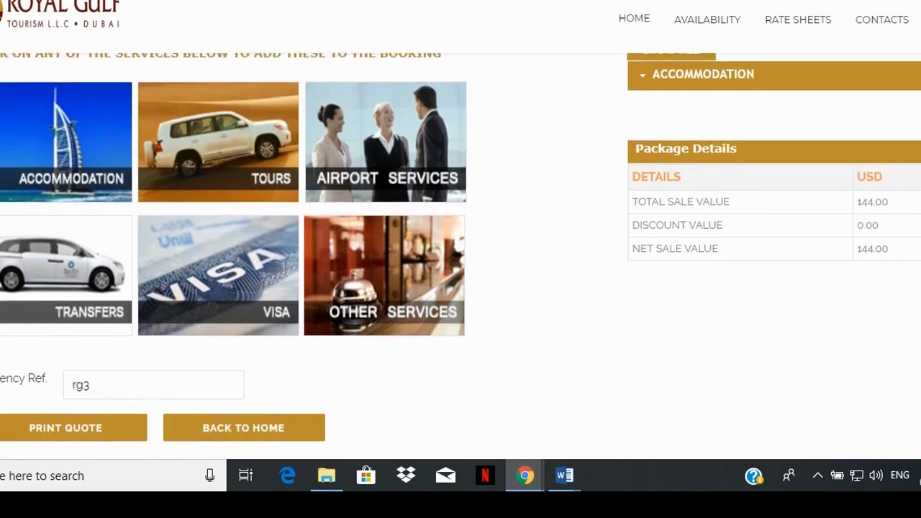
scroll(461, 259, down, 1)
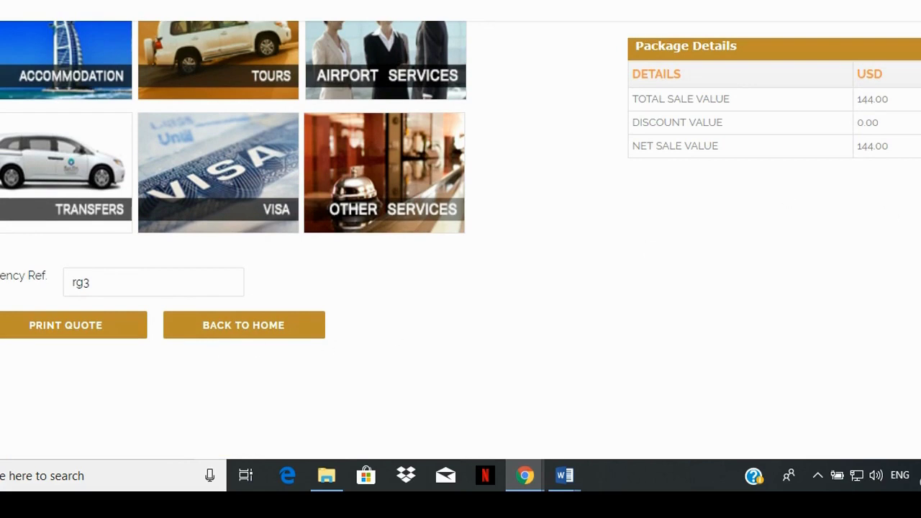
scroll(461, 259, up, 4)
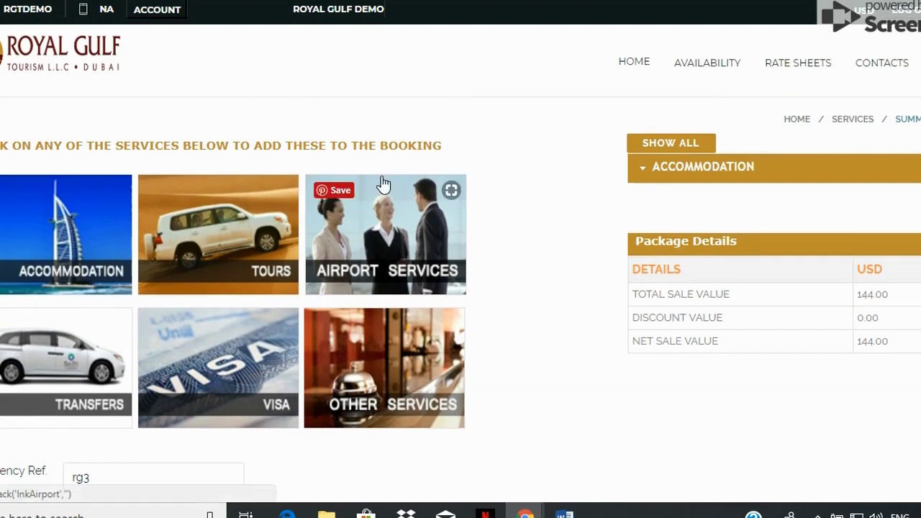
In My Account's QUOTES tab, paste the copied quotation number into Quote Reference.
click(178, 14)
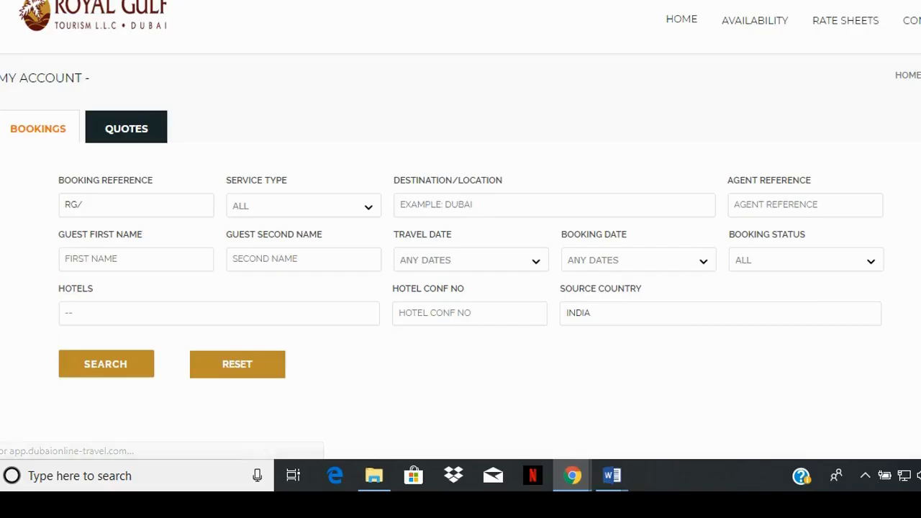
click(137, 137)
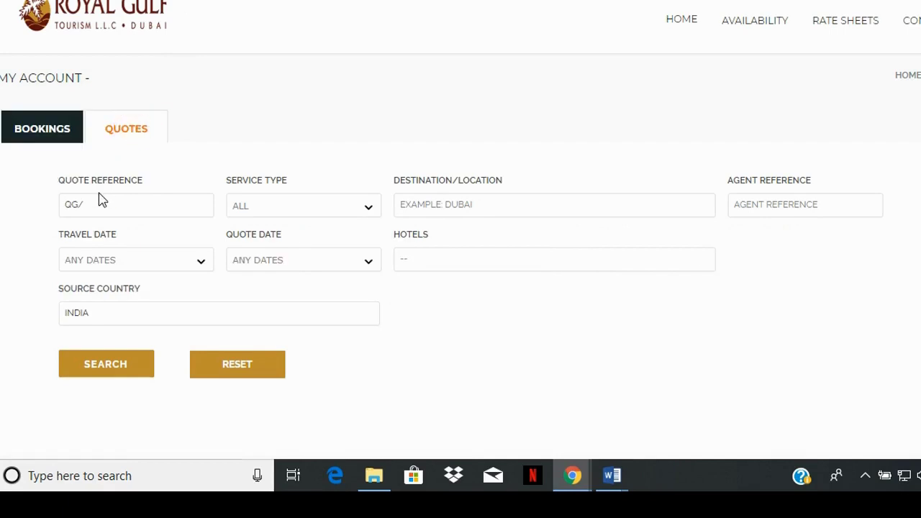
drag(100, 203, 46, 208)
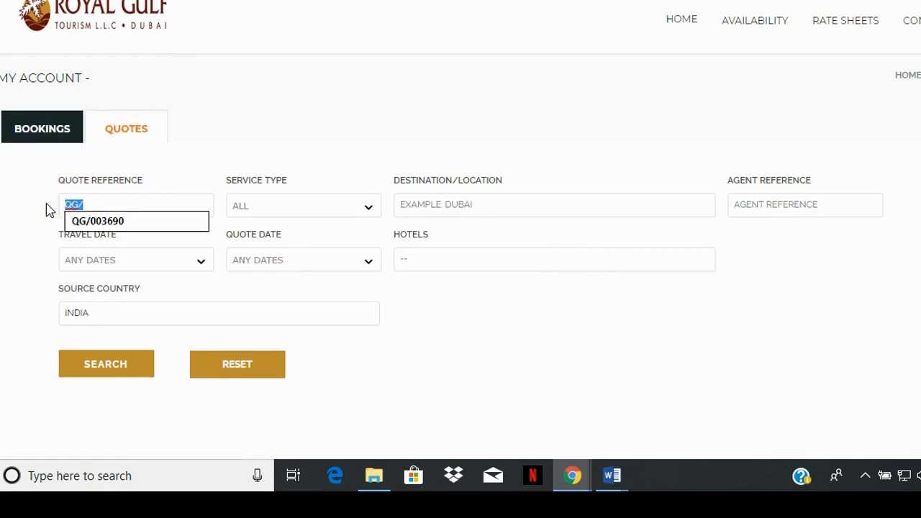
key(ctrl+v)
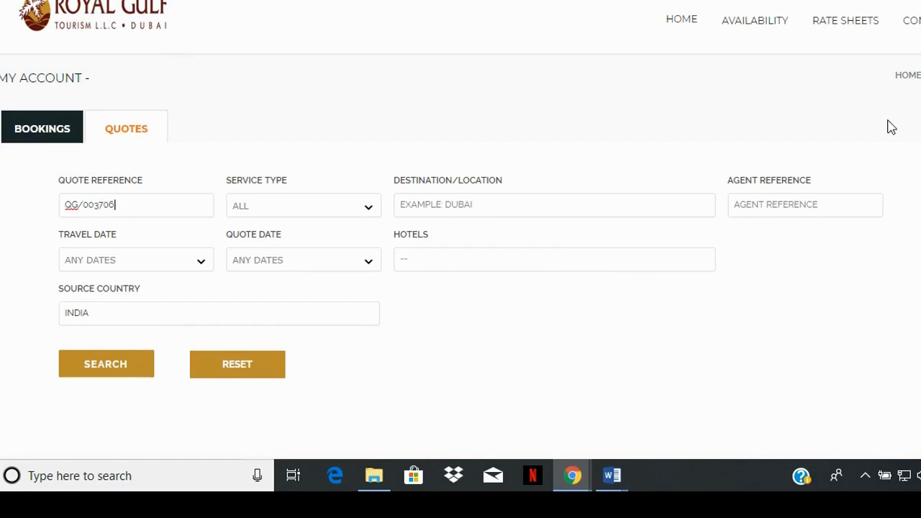
Clear Quote Reference, search all saved quotes, and open the rg3 quote with Edit/Book.
scroll(362, 119, down, 1)
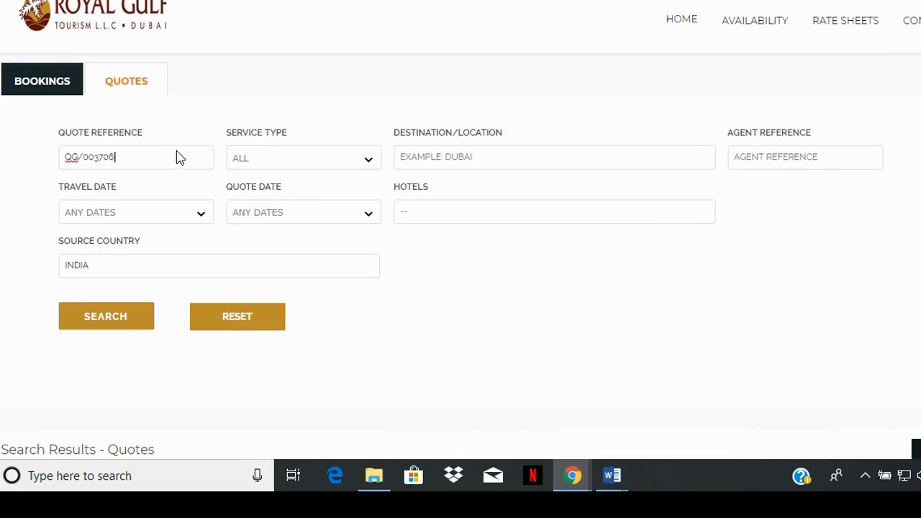
drag(177, 155, 54, 161)
key(BackSpace)
click(98, 315)
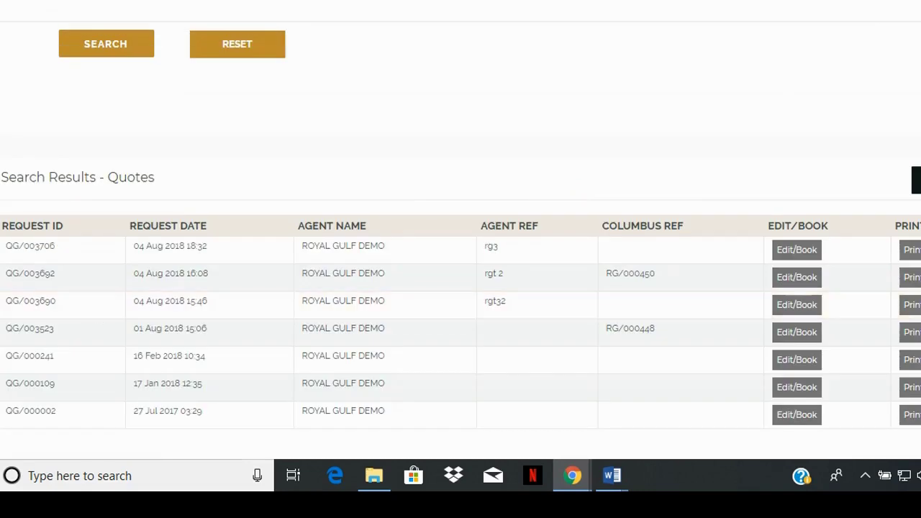
scroll(521, 92, up, 2)
scroll(520, 92, down, 2)
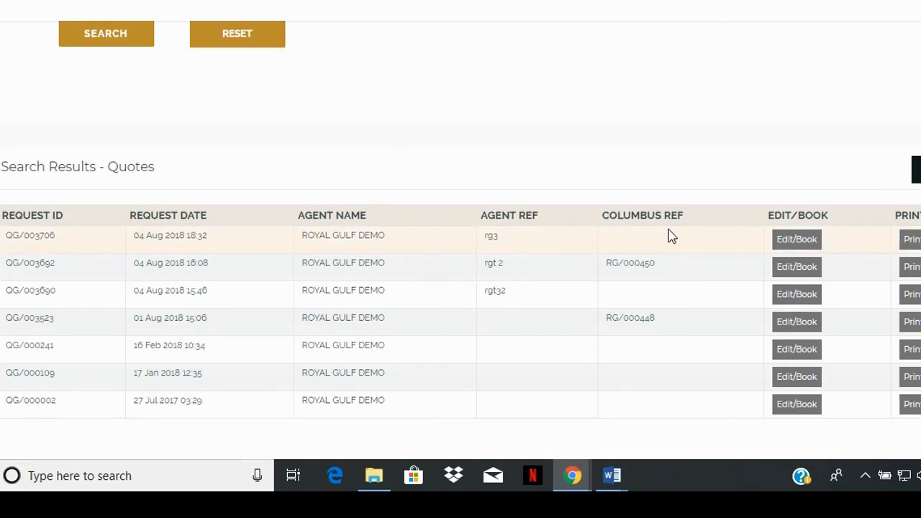
click(785, 244)
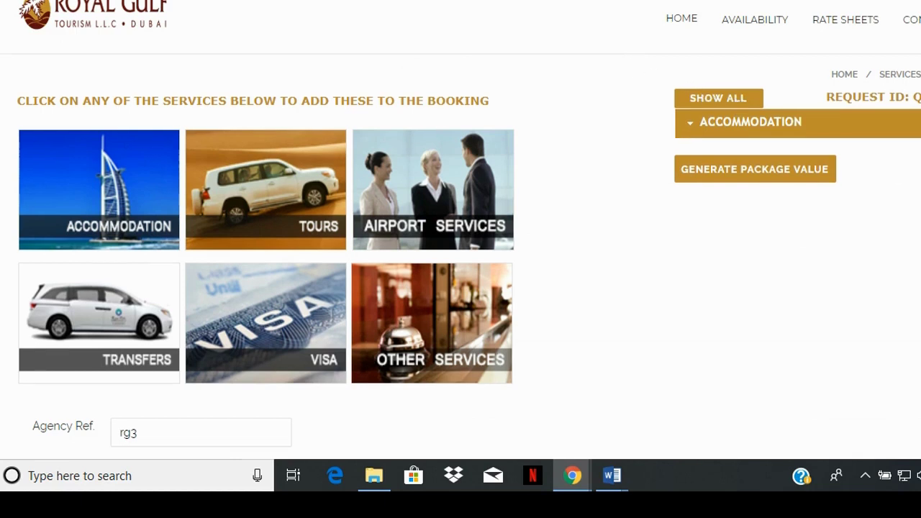
Calculate the reopened quote's package value, continuing without the discount.
scroll(691, 173, down, 1)
click(745, 146)
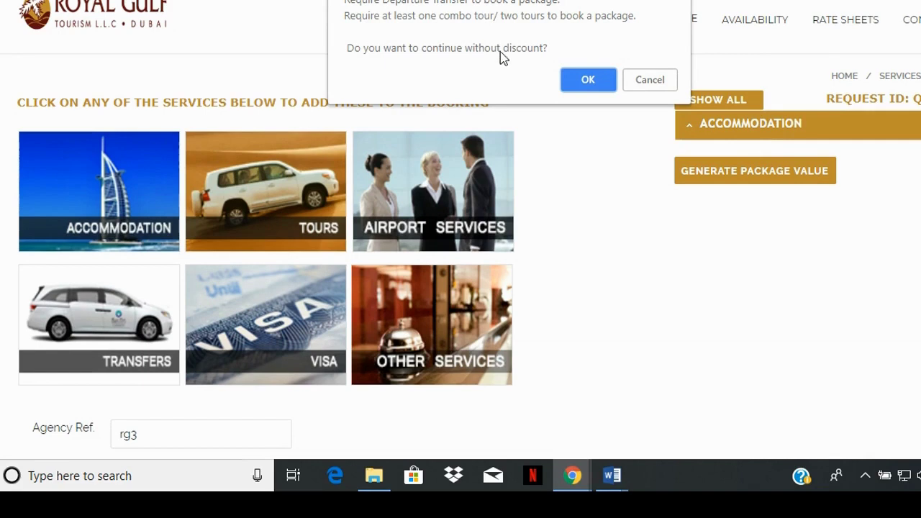
click(587, 86)
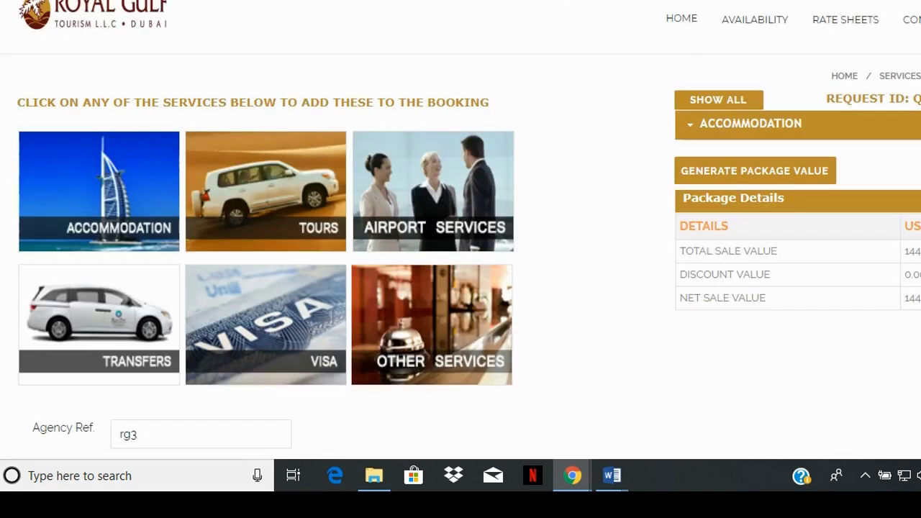
Accept the terms, book the package and proceed without extra services.
scroll(141, 266, down, 4)
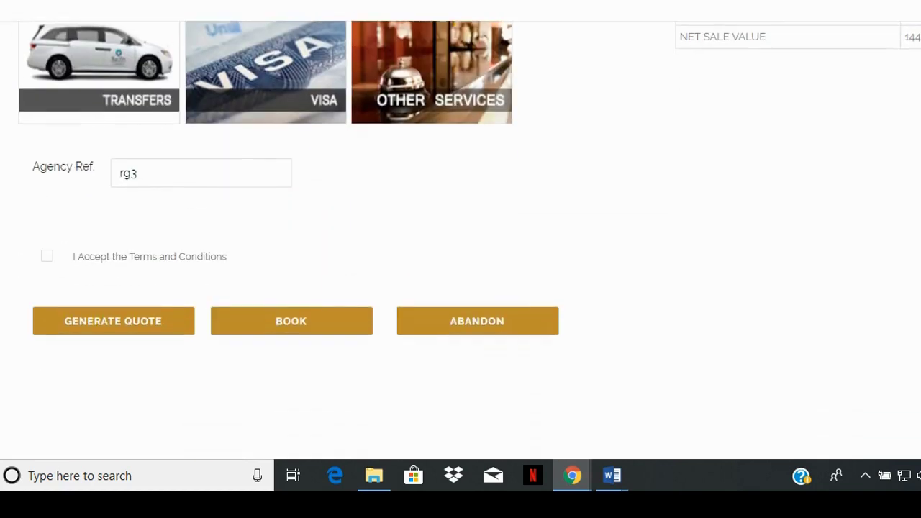
click(46, 259)
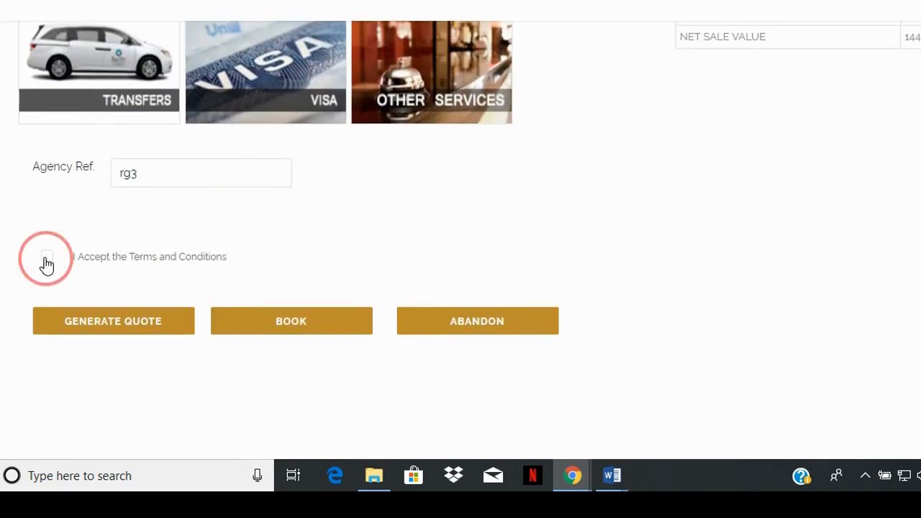
click(271, 329)
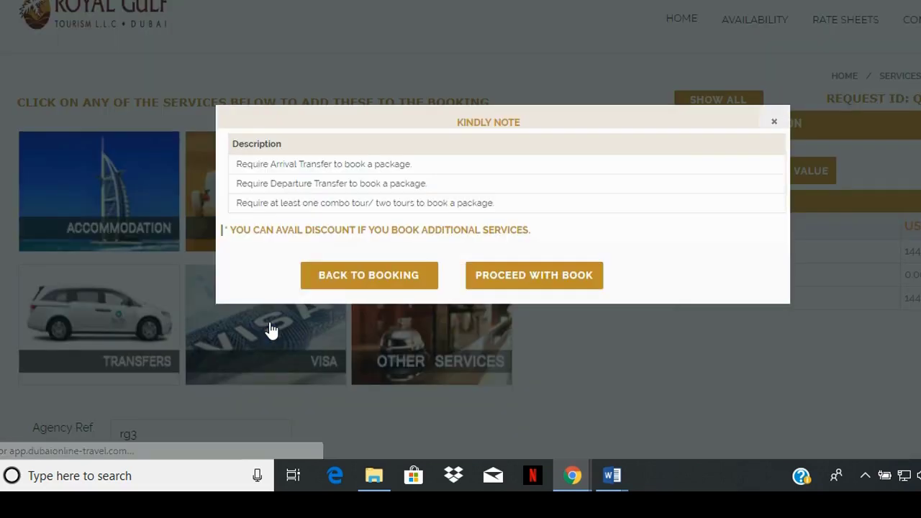
click(534, 274)
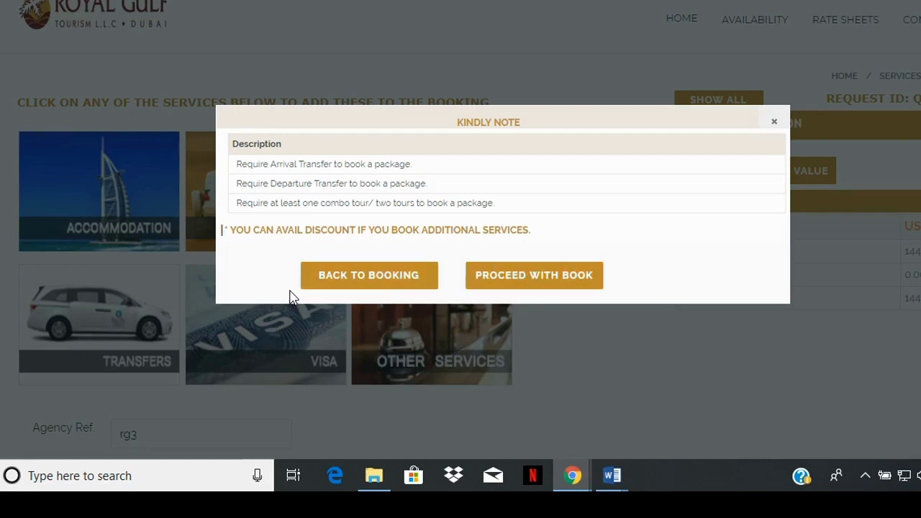
click(537, 274)
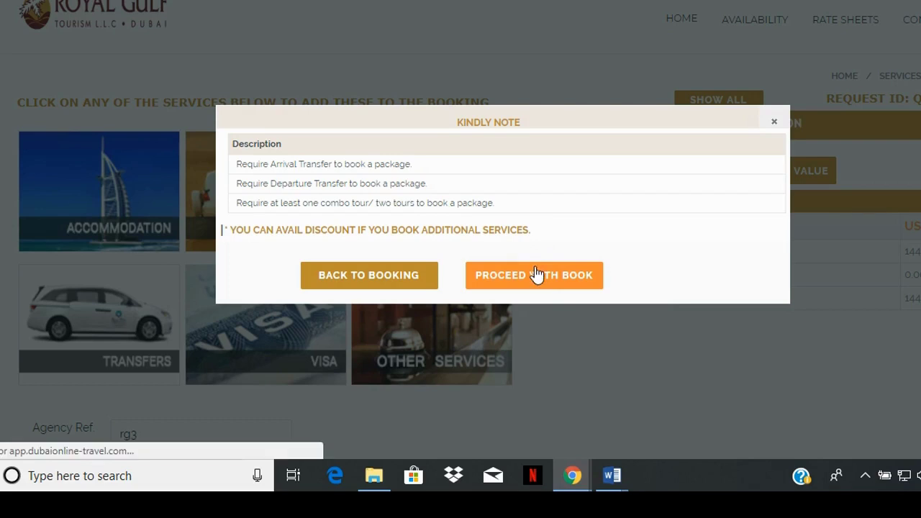
click(536, 274)
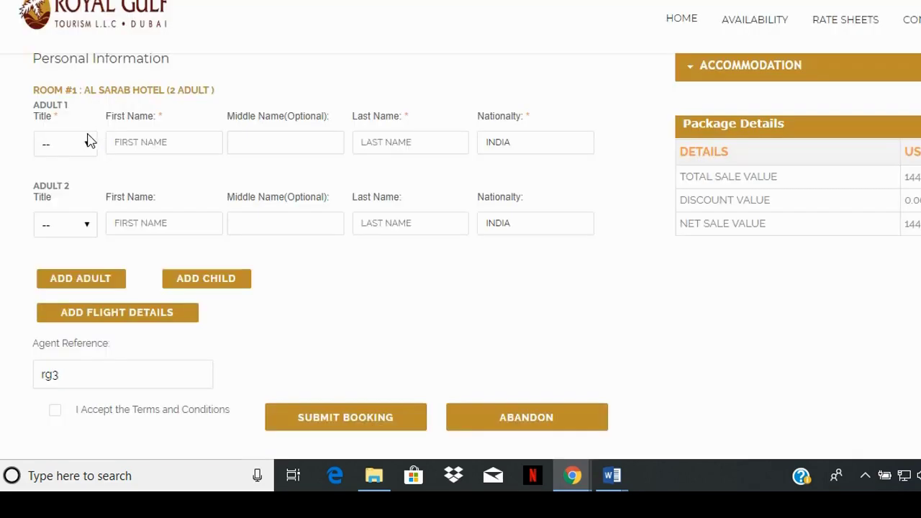
Set Adult 1's title to Mr in the guest details form.
click(87, 140)
click(75, 176)
click(159, 141)
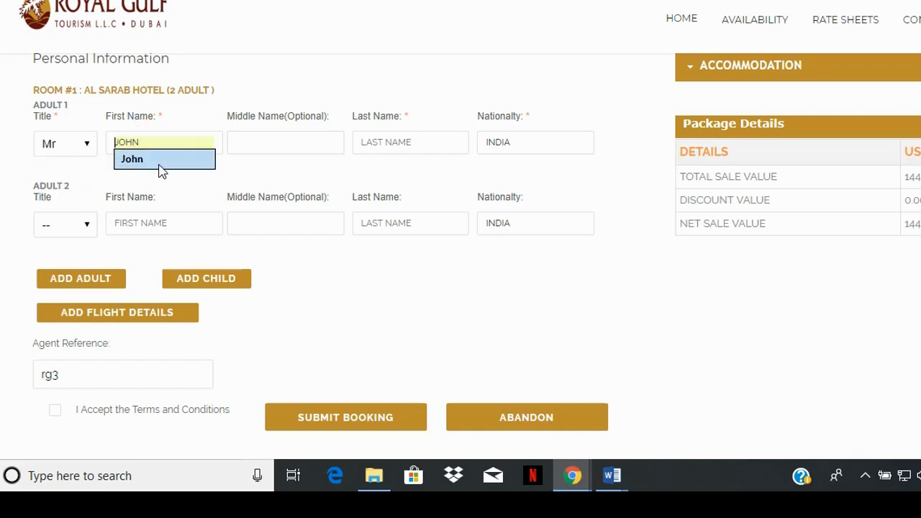
Fill in the lead guest's first and last name for Adult 1.
text(T)
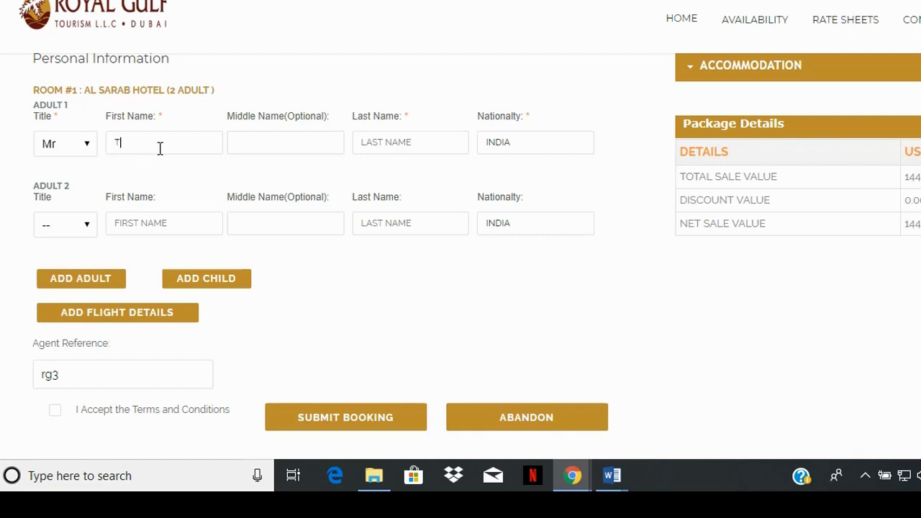
text(OM)
click(434, 141)
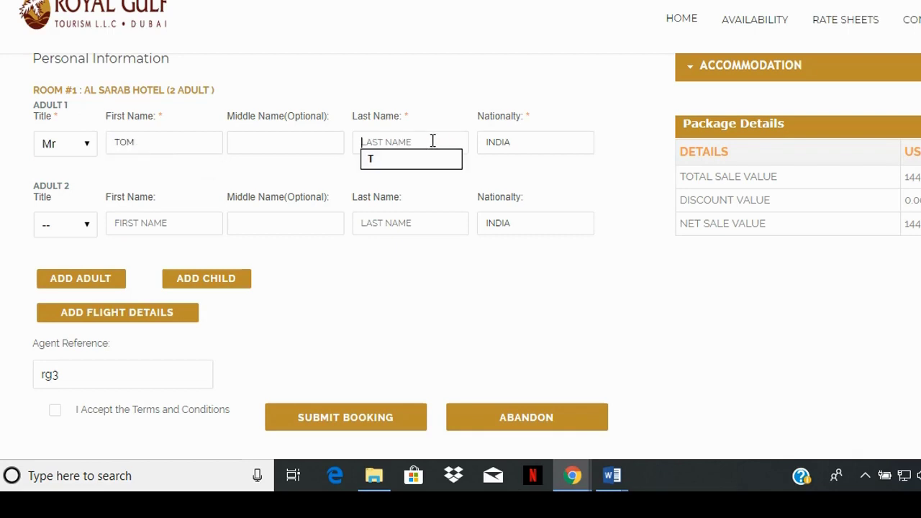
text(H)
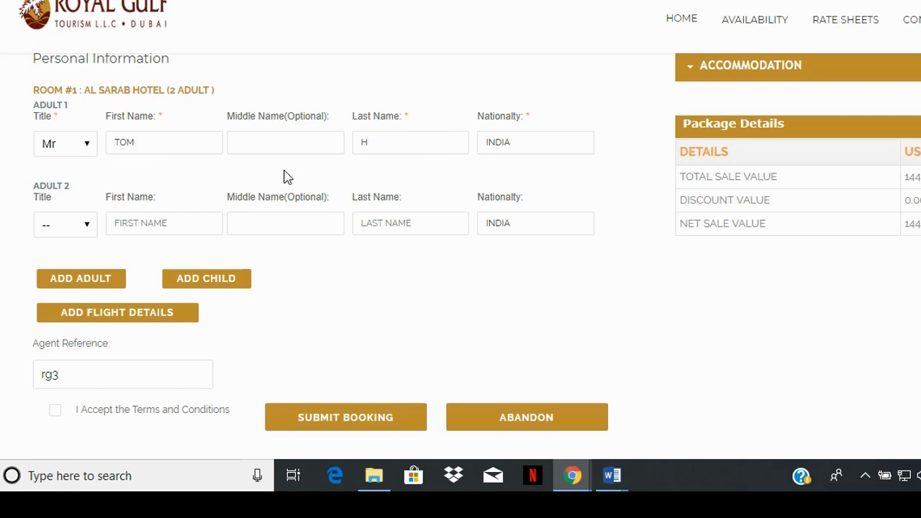
scroll(744, 165, down, 1)
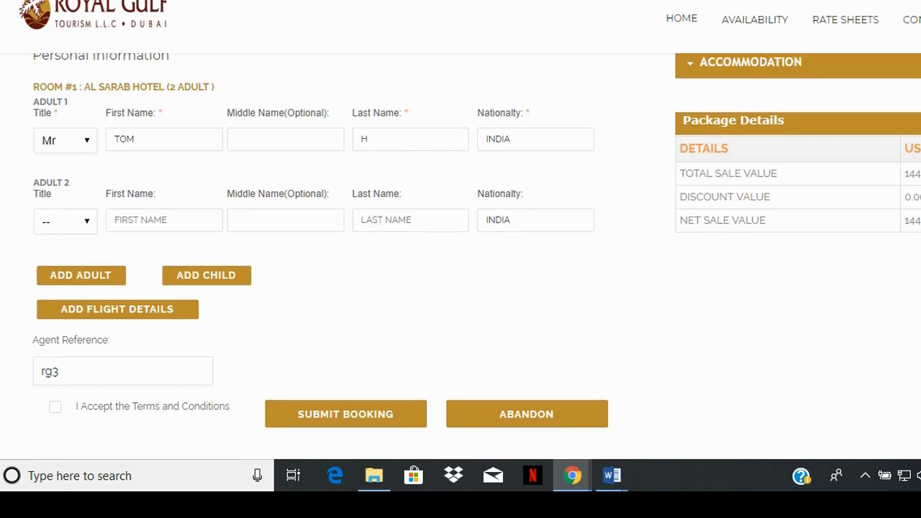
scroll(744, 165, down, 1)
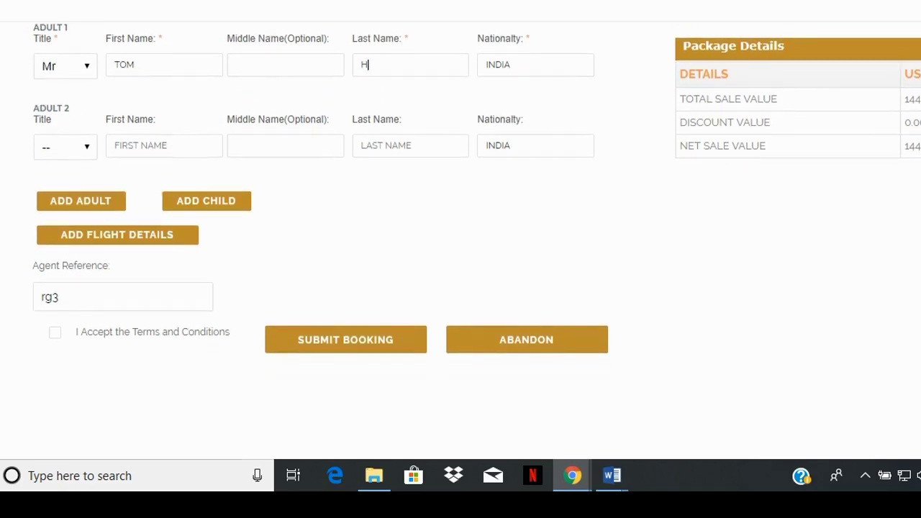
Add flight details with arrival and departure N/A, reasons ARRIVING OWN ARRANGEMENT and OWN ARRANGEMENT.
click(142, 241)
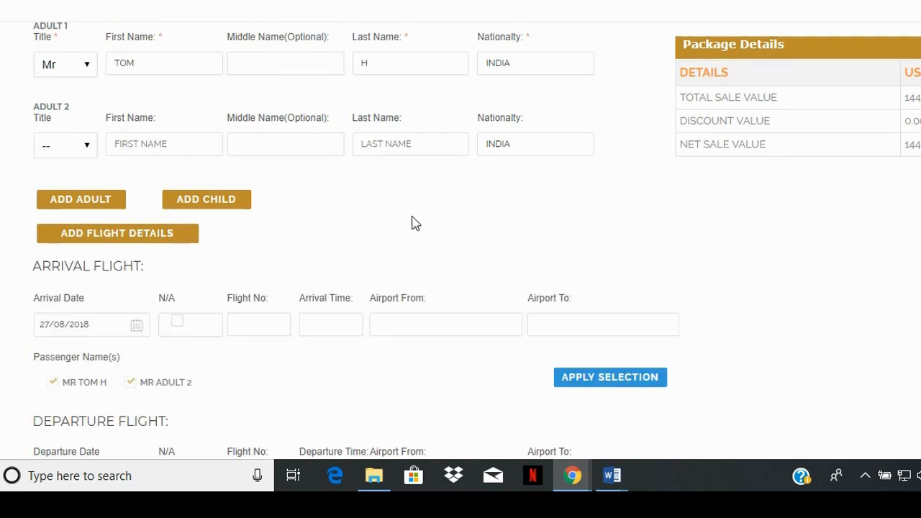
scroll(477, 239, down, 2)
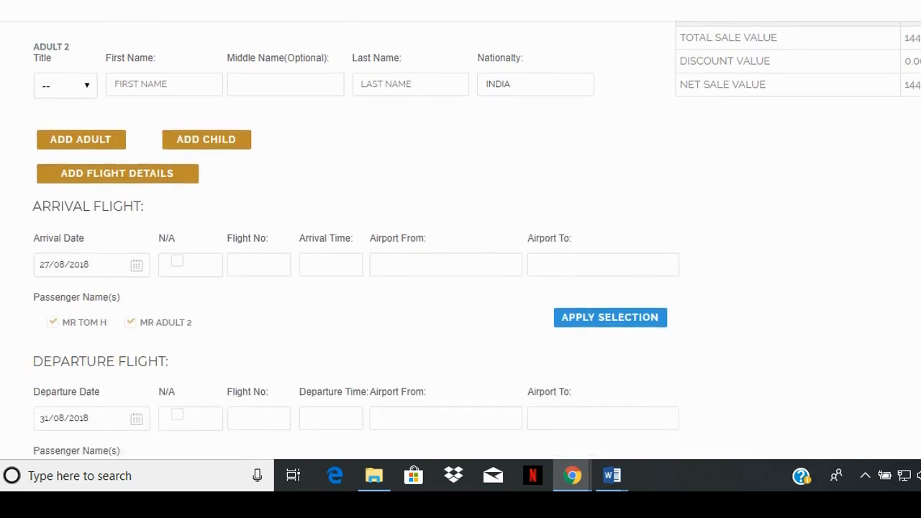
scroll(476, 240, down, 1)
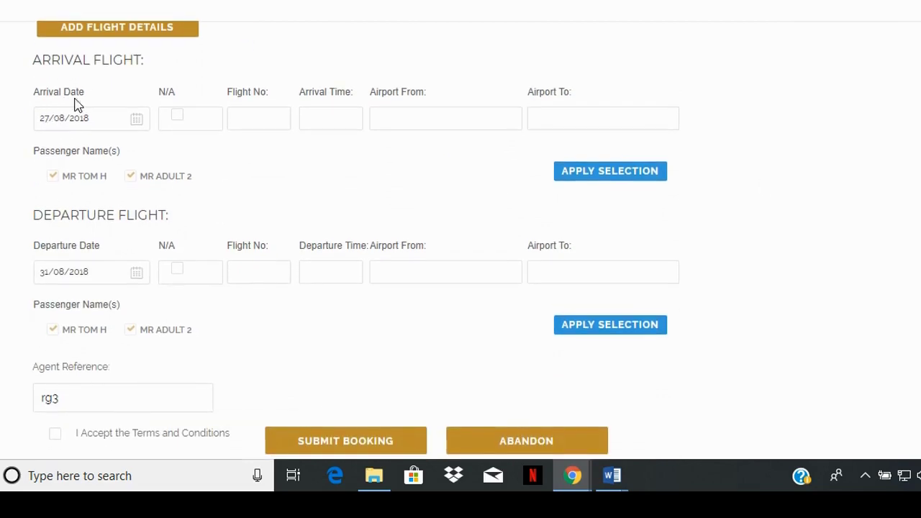
click(178, 118)
click(178, 156)
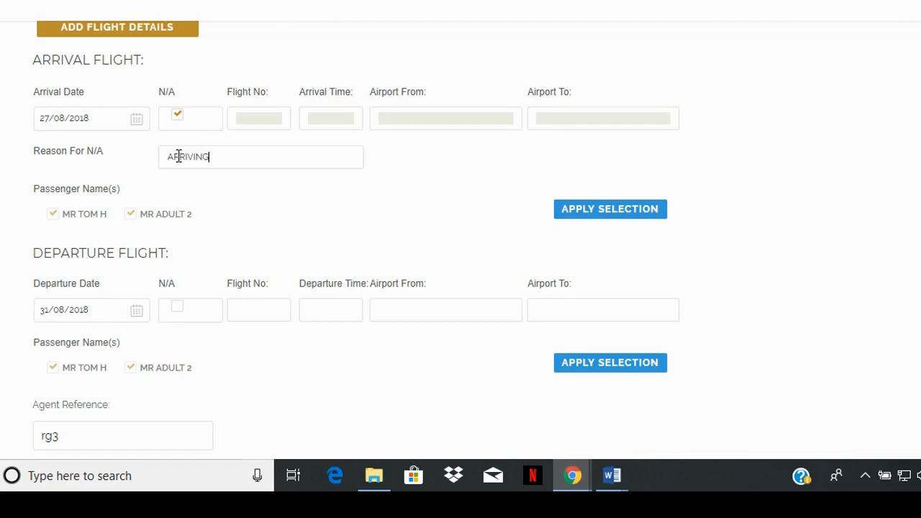
text(ARRIVING OWN ARRANGEMENT)
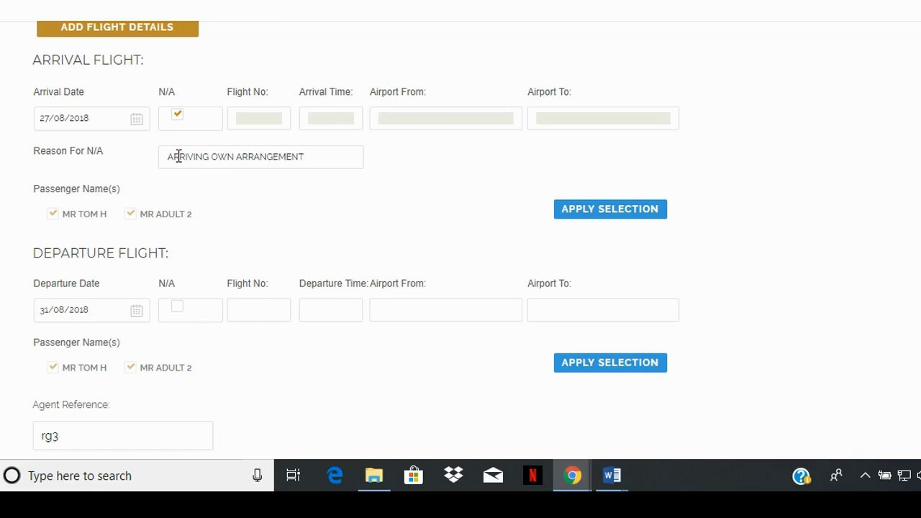
click(175, 310)
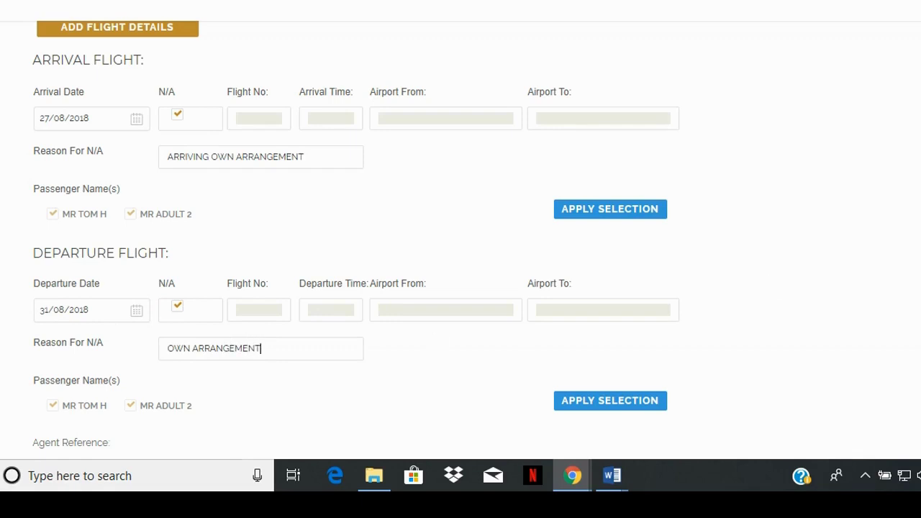
scroll(460, 237, down, 3)
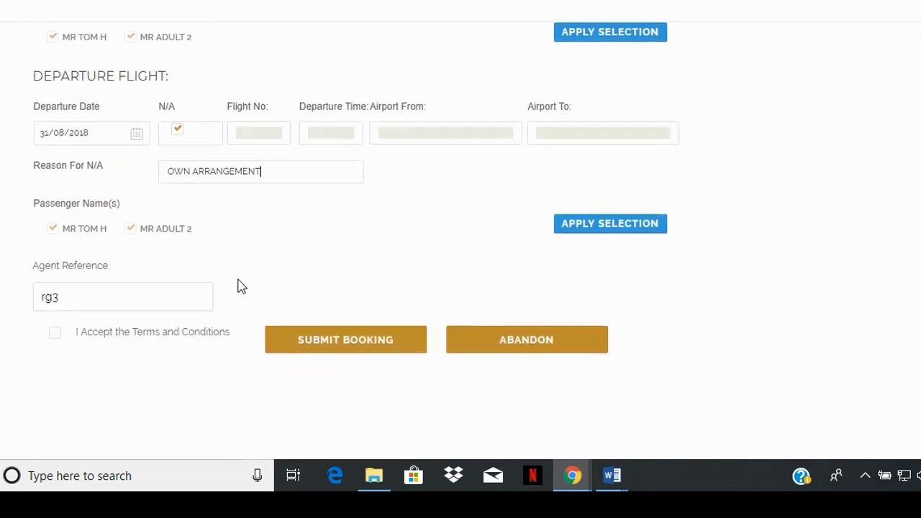
Accept the terms, submit the booking, copy the new booking reference and dismiss the result.
click(56, 335)
click(326, 352)
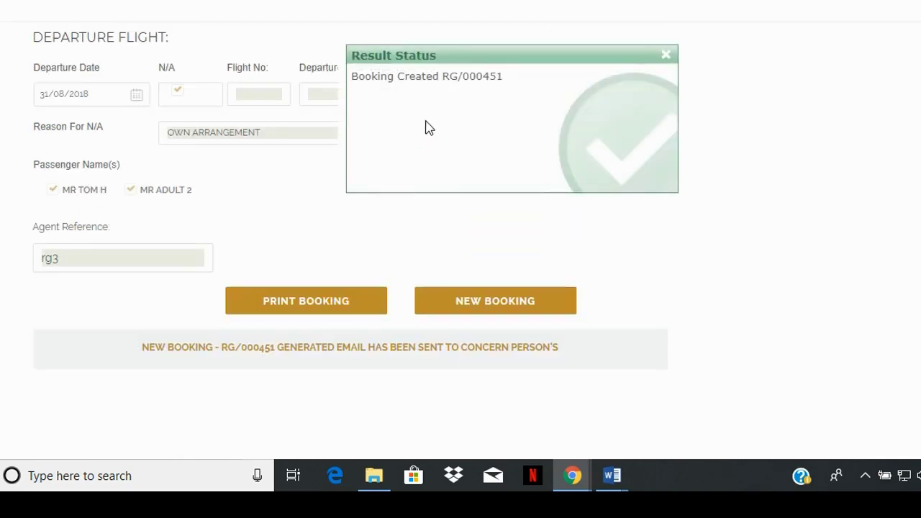
drag(442, 76, 516, 82)
key(ctrl+c)
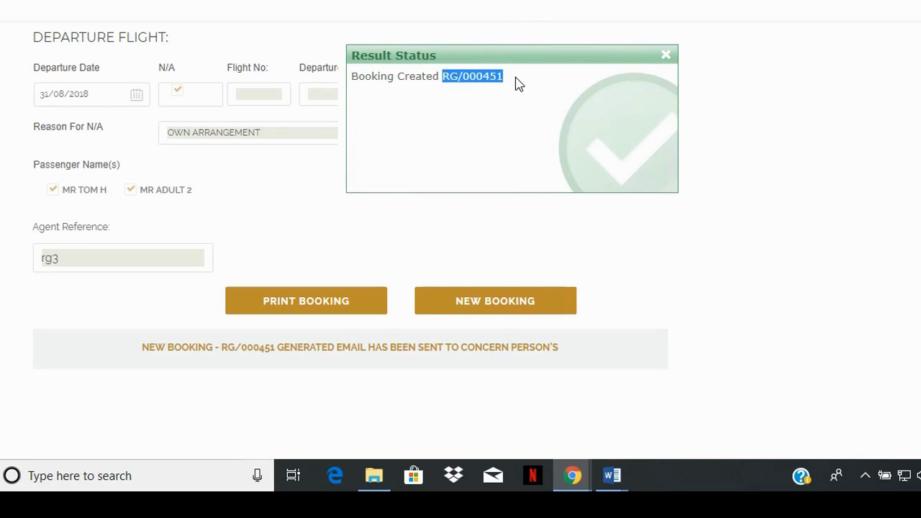
click(667, 58)
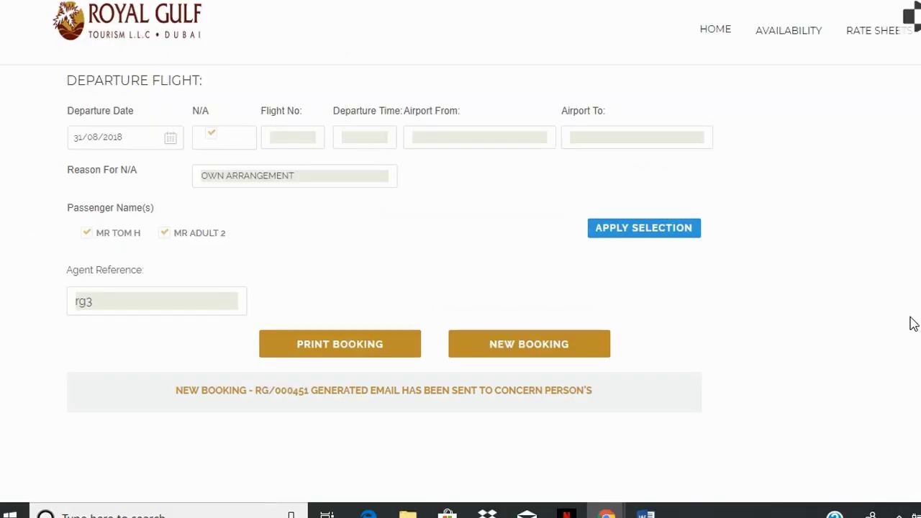
scroll(911, 16, up, 15)
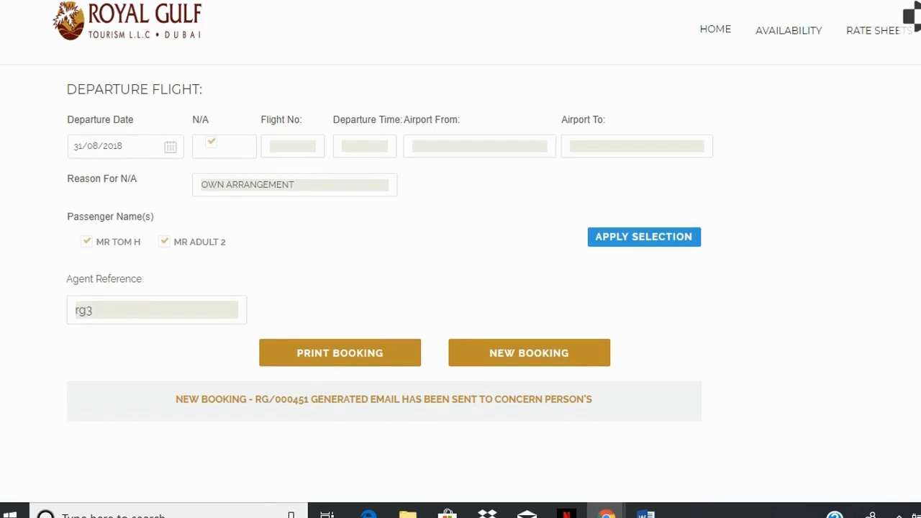
scroll(912, 16, up, 1)
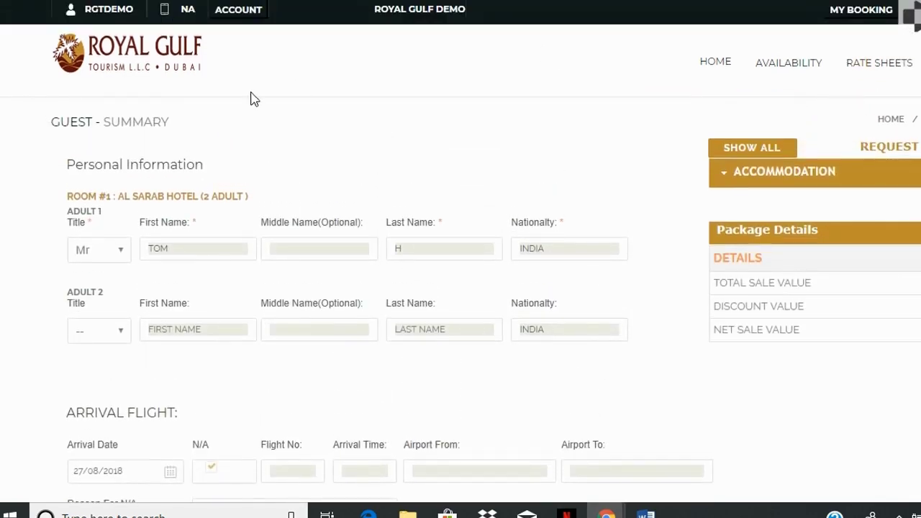
Paste the booking reference into My Account's Booking Reference field, then clear it.
click(254, 20)
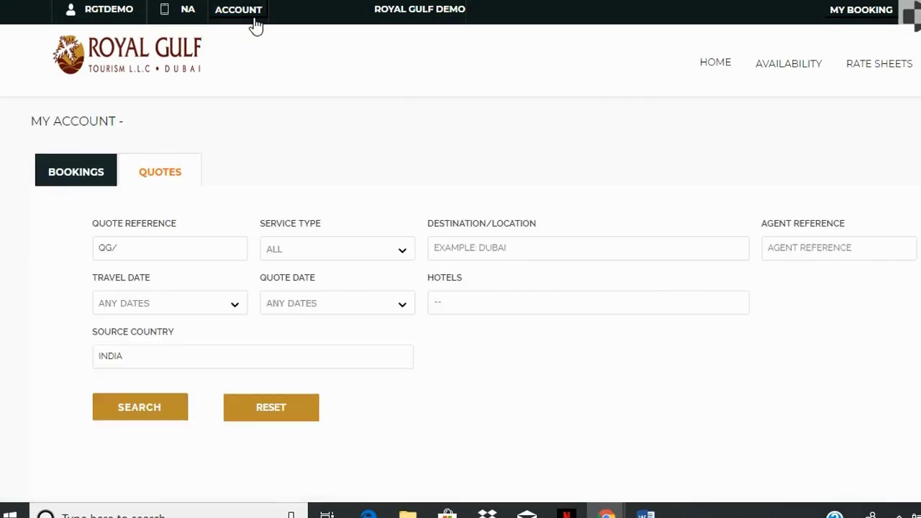
key(ctrl+v)
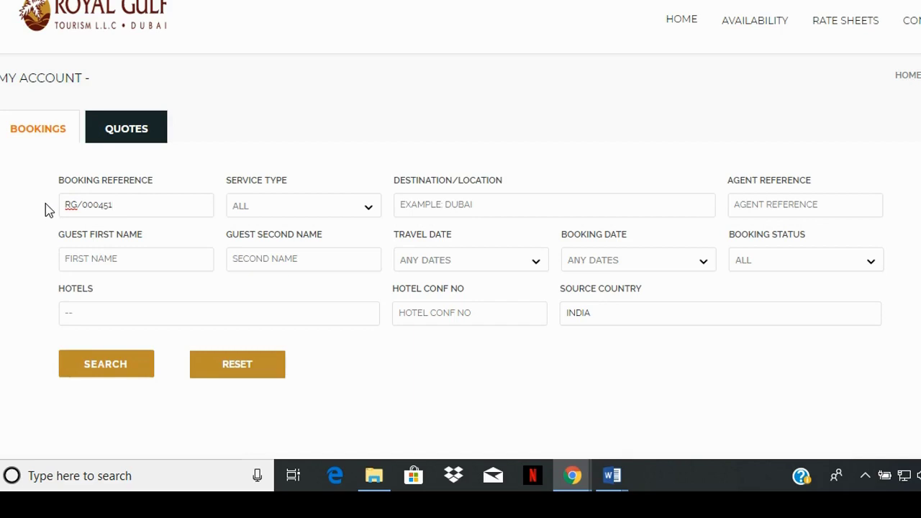
drag(143, 209, 41, 204)
key(BackSpace)
Search all bookings to find the new Al Sarab Hotel booking, then return to the home page.
click(122, 377)
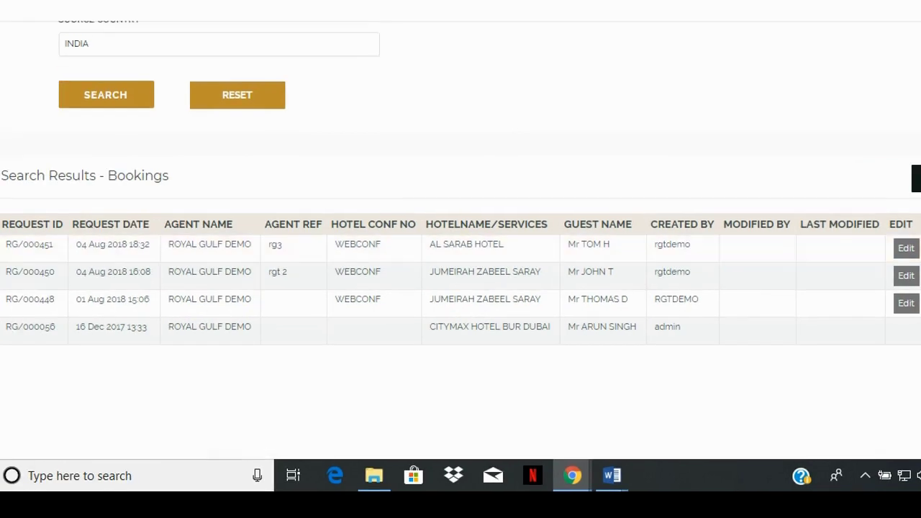
scroll(461, 237, up, 4)
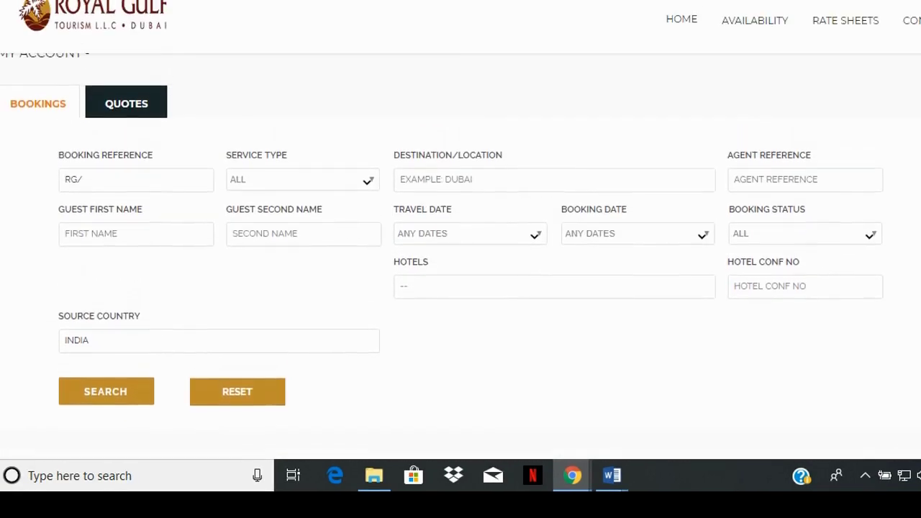
click(64, 51)
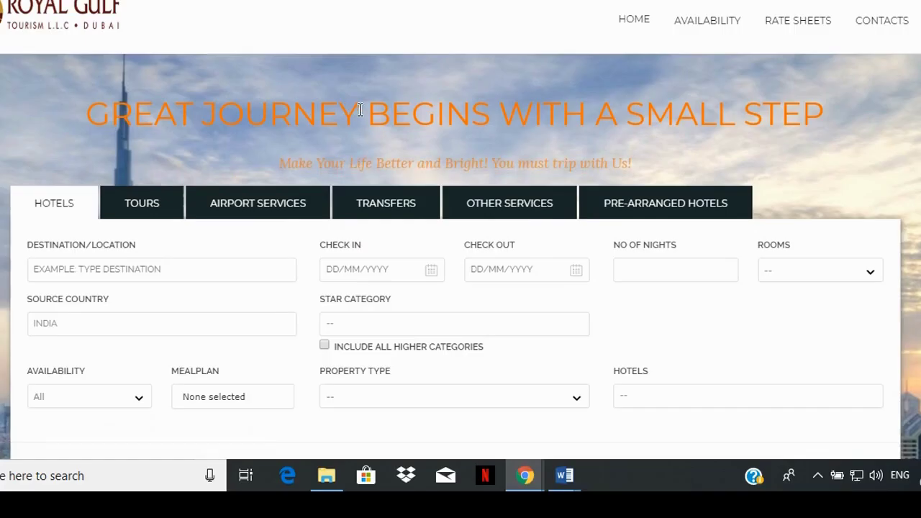